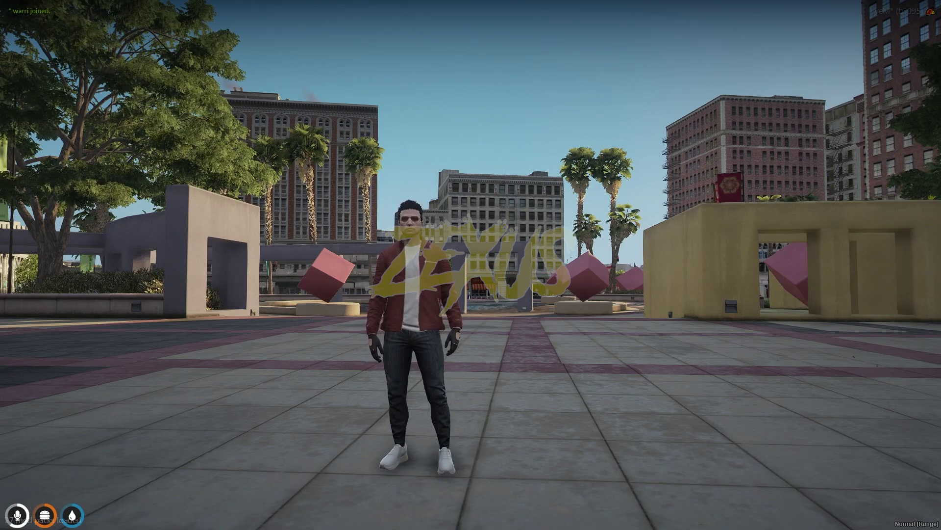
Step: Take out the tablet with M, show the F6 police terminal's sections, and enlarge the tablet scale
{"action": "key", "text": "m"}
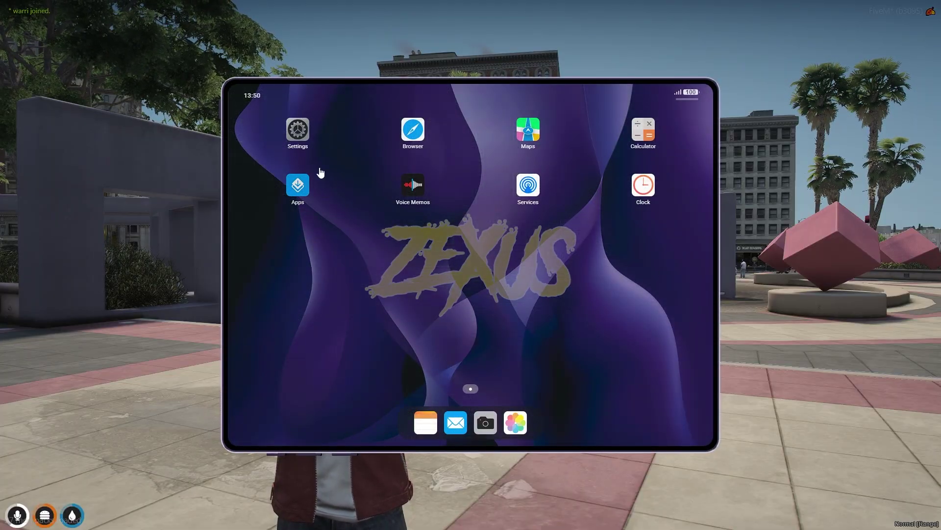
{"action": "key", "text": "F6"}
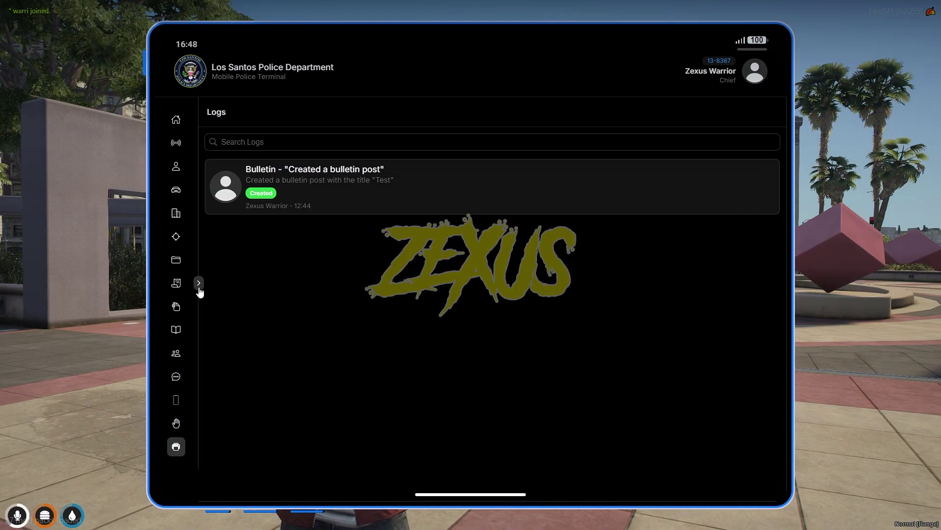
{"action": "left_click", "coordinate": [201, 280]}
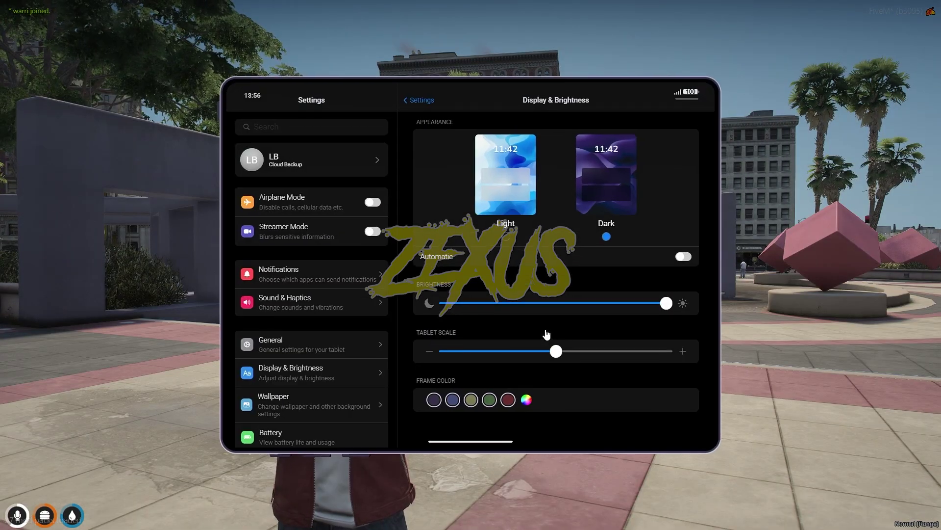
{"action": "left_click_drag", "start_coordinate": [546, 331], "coordinate": [618, 332]}
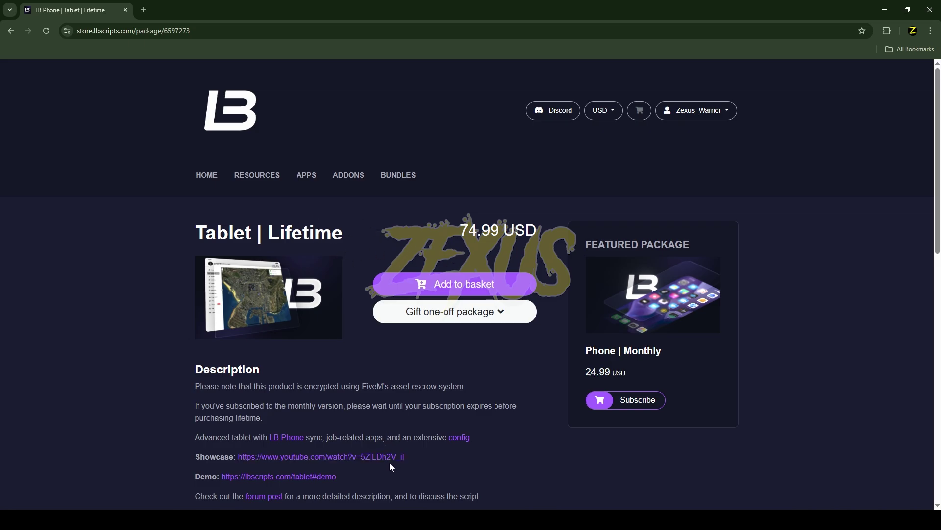
Step: Add Tablet | Lifetime to the basket and apply the zexus creator code, bringing the total to $71.24
{"action": "left_click", "coordinate": [392, 283]}
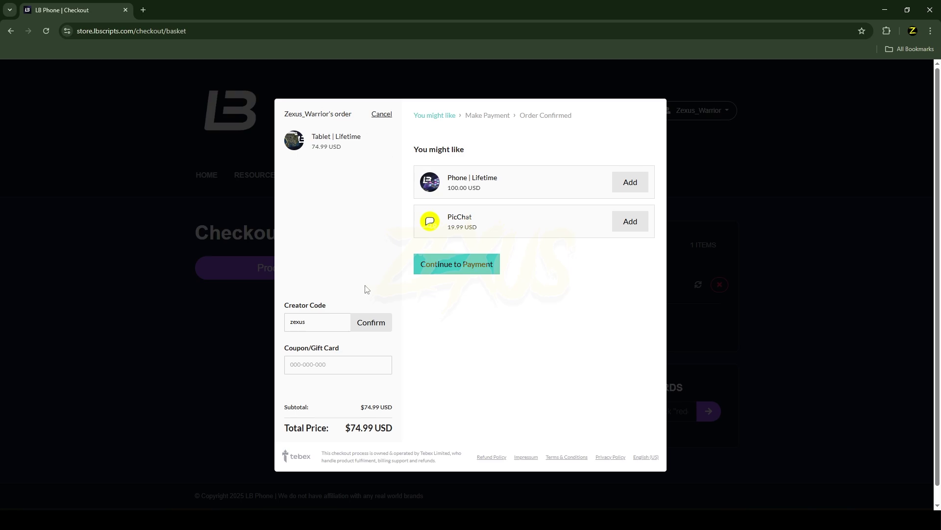
{"action": "left_click", "coordinate": [371, 322]}
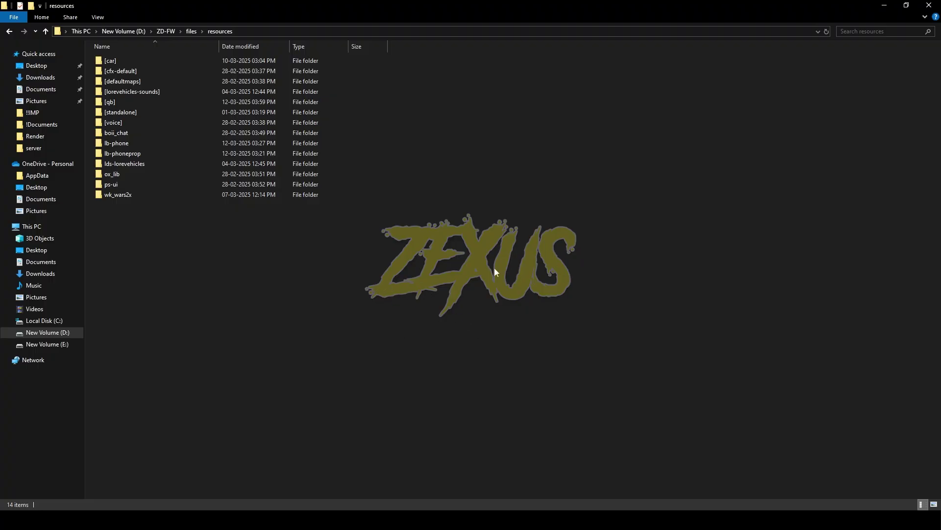
Step: Paste the lb-tablet folders into resources, import tablet.sql via HeidiSQL, and open config/config.lua
{"action": "key", "text": "ctrl+v"}
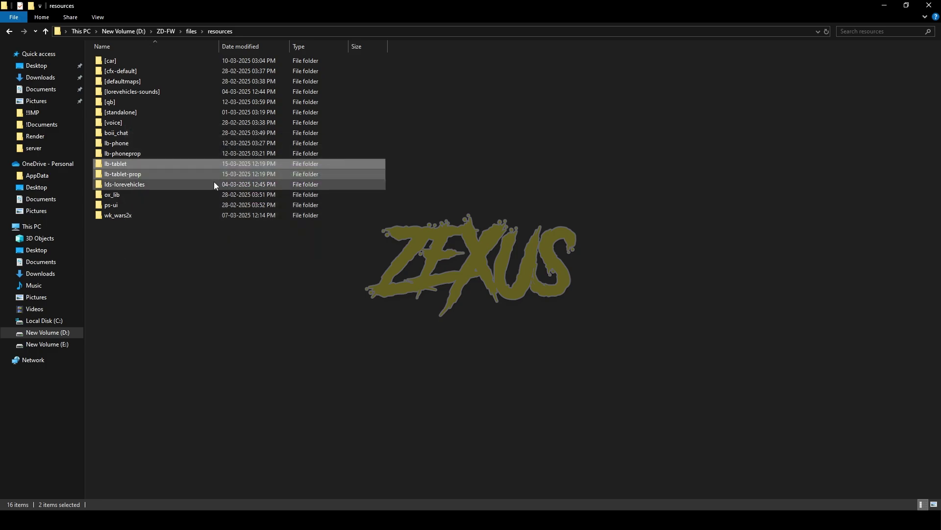
{"action": "double_click", "coordinate": [170, 163]}
{"action": "double_click", "coordinate": [144, 176]}
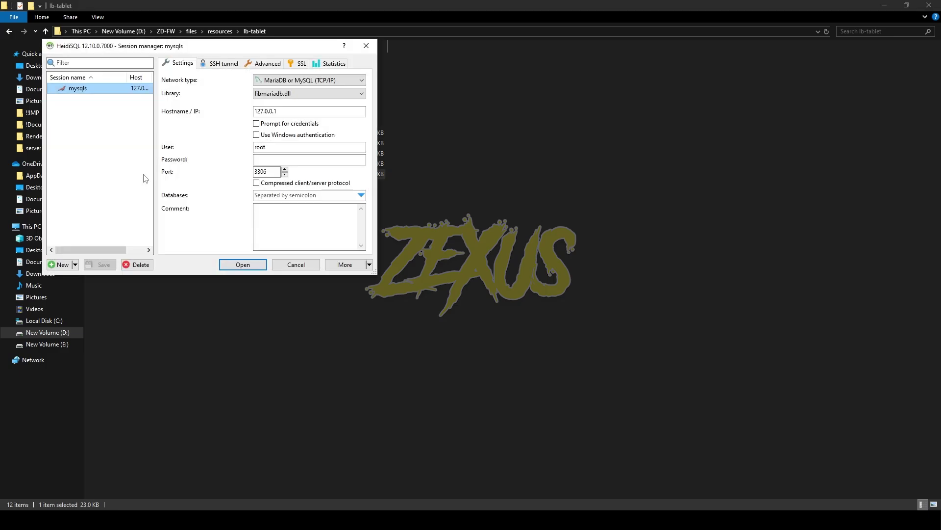
{"action": "left_click", "coordinate": [240, 267]}
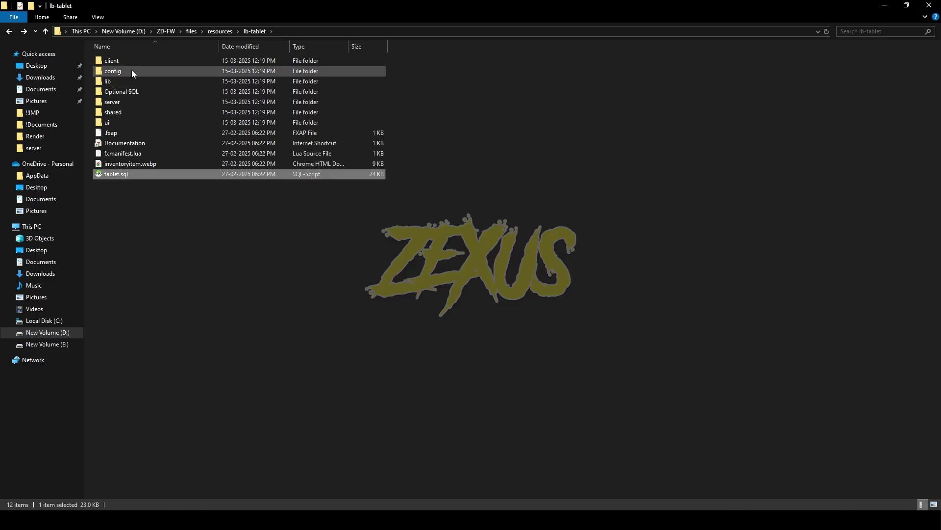
{"action": "double_click", "coordinate": [131, 70]}
{"action": "double_click", "coordinate": [128, 81]}
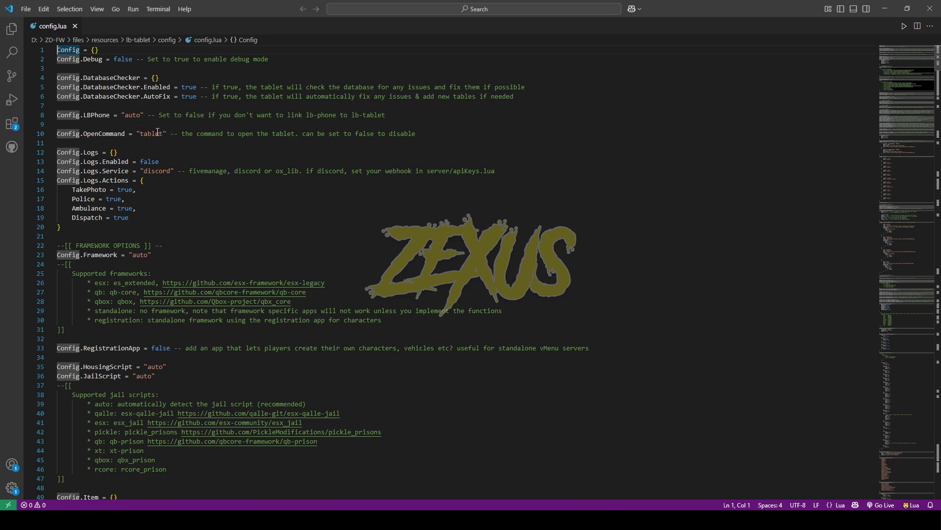
Step: Check the installation docs, then select the Config.RealTime value on line 86 of config.lua
{"action": "key", "text": "alt+Tab"}
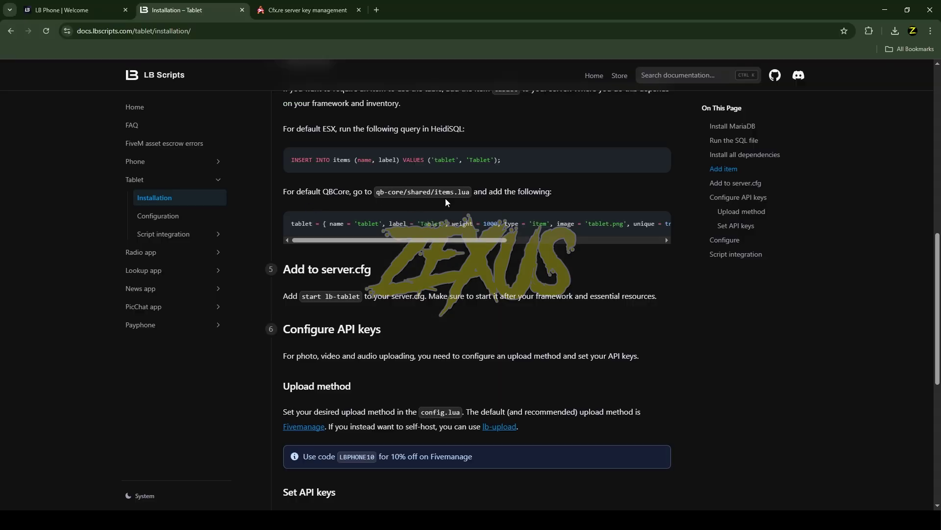
{"action": "left_click_drag", "start_coordinate": [363, 240], "coordinate": [518, 246]}
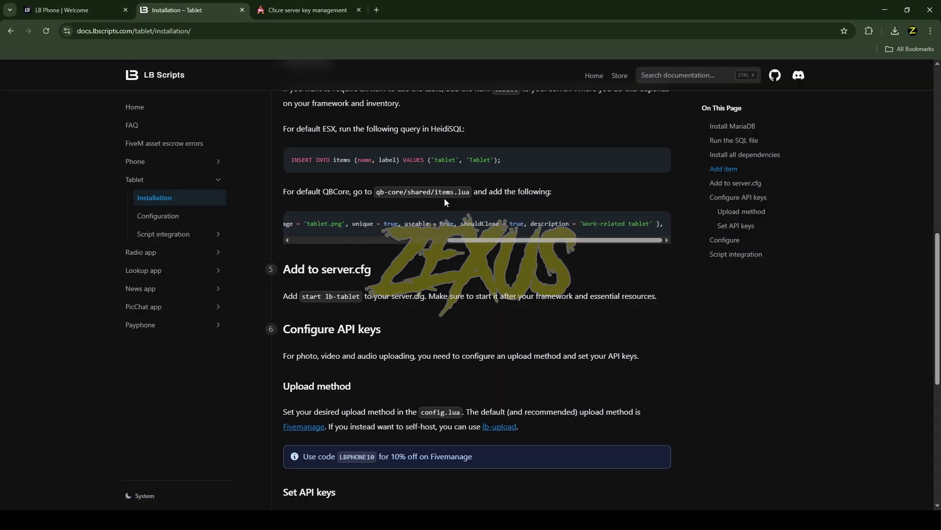
{"action": "key", "text": "alt+Tab"}
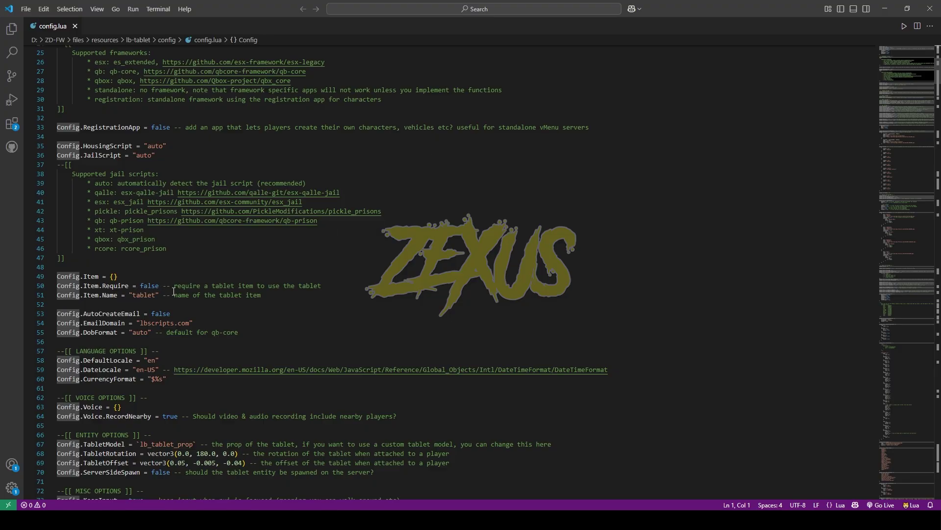
{"action": "scroll", "coordinate": [180, 285], "scroll_direction": "down", "scroll_amount": 10}
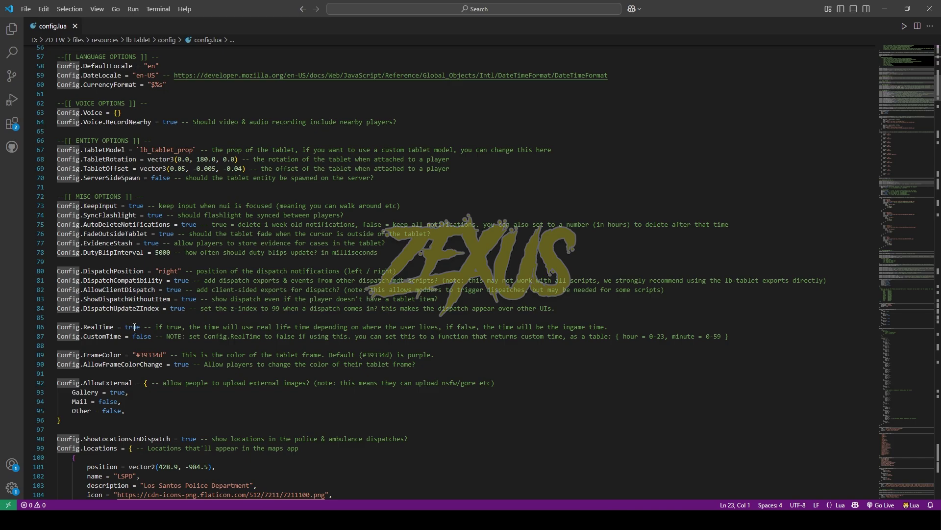
{"action": "double_click", "coordinate": [134, 327]}
Step: Set Config.RealTime to false and review the Police, Ambulance and Fivemanage UploadMethod settings
{"action": "type", "text": "false"}
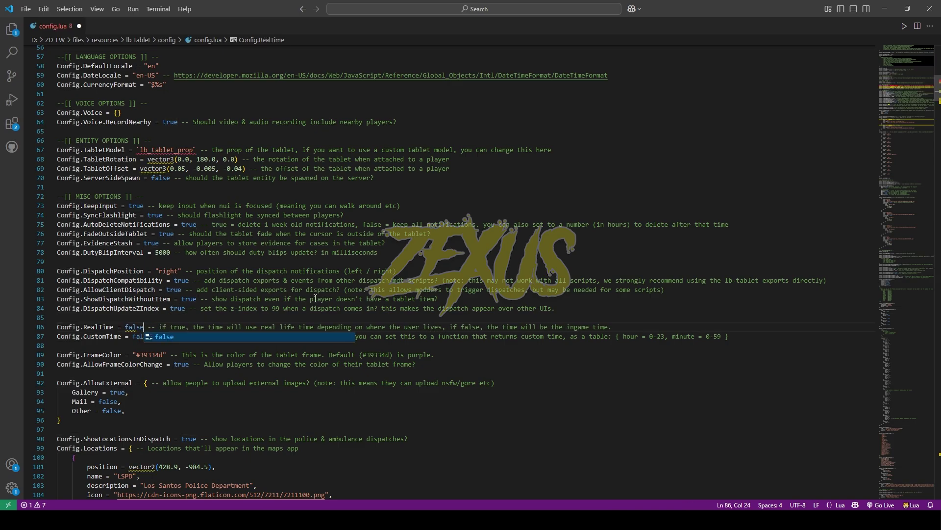
{"action": "scroll", "coordinate": [176, 321], "scroll_direction": "down", "scroll_amount": 20}
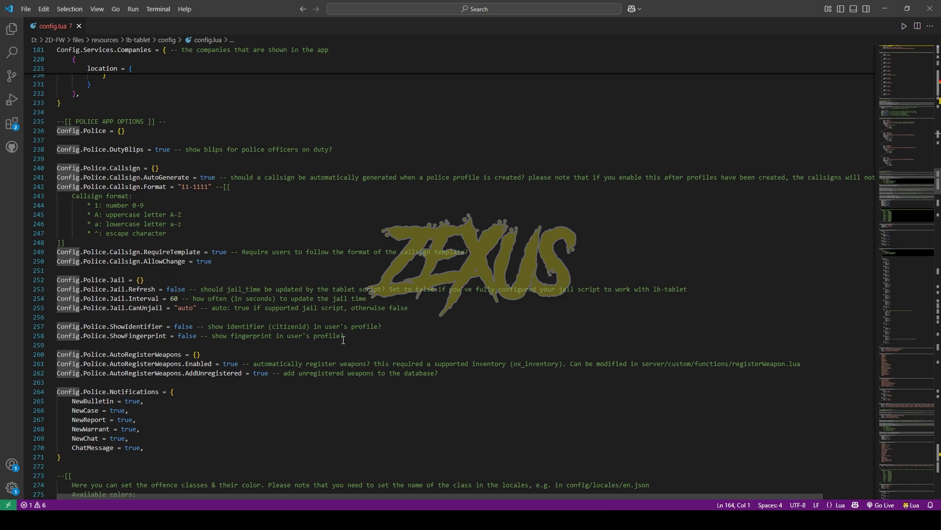
{"action": "scroll", "coordinate": [108, 168], "scroll_direction": "down", "scroll_amount": 20}
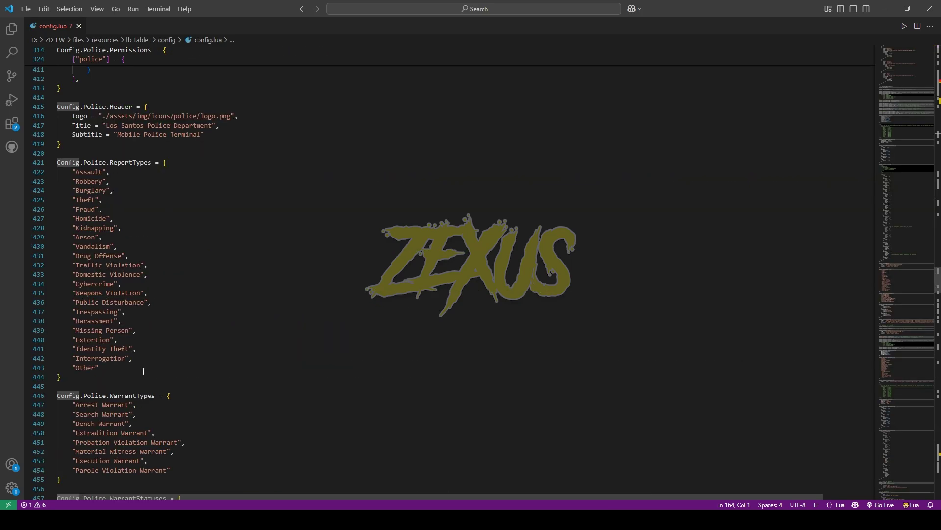
{"action": "scroll", "coordinate": [168, 314], "scroll_direction": "down", "scroll_amount": 20}
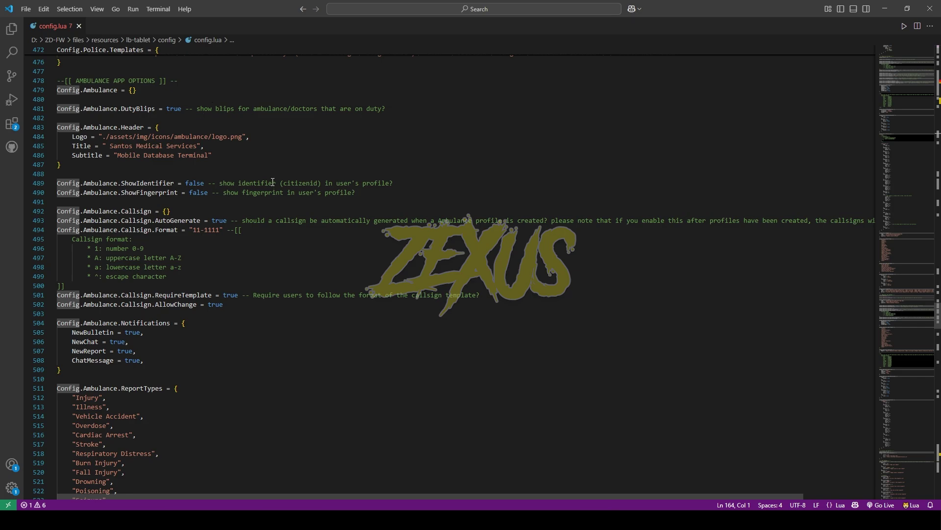
{"action": "scroll", "coordinate": [221, 189], "scroll_direction": "down", "scroll_amount": 10}
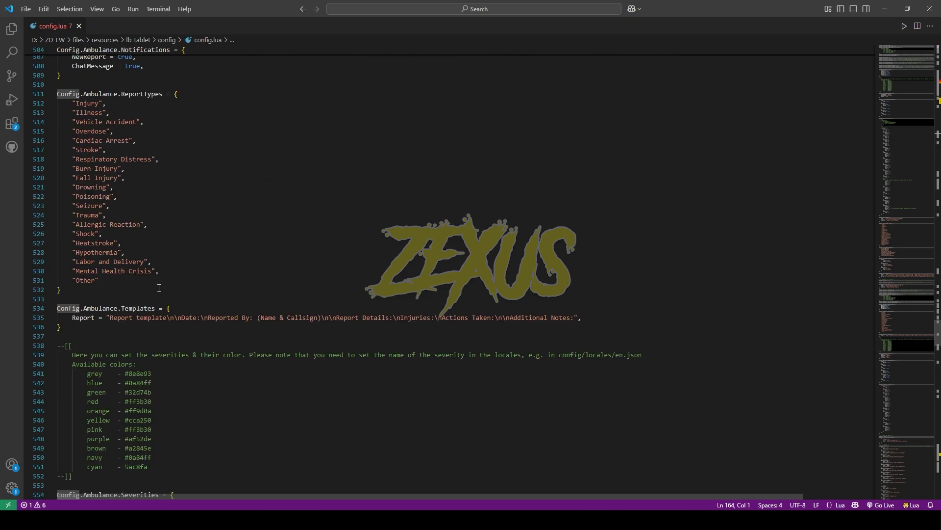
{"action": "scroll", "coordinate": [198, 130], "scroll_direction": "down", "scroll_amount": 20}
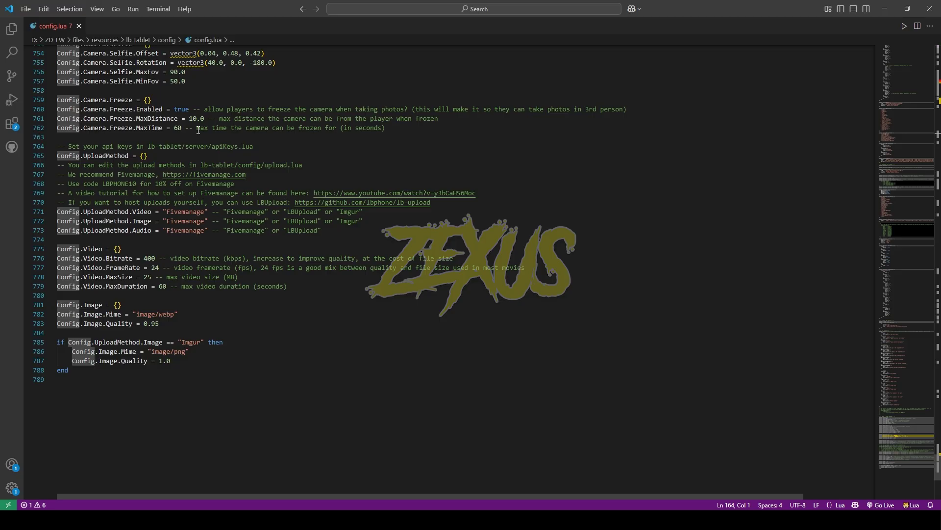
{"action": "key", "text": "alt+Tab"}
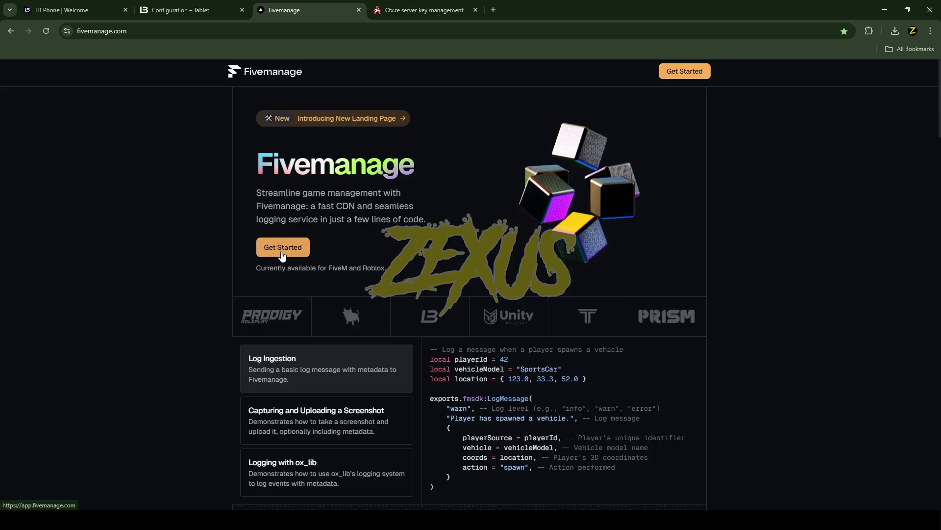
Step: Enter the Fivemanage app's workspace dashboard and go to its API tokens page
{"action": "left_click", "coordinate": [283, 248]}
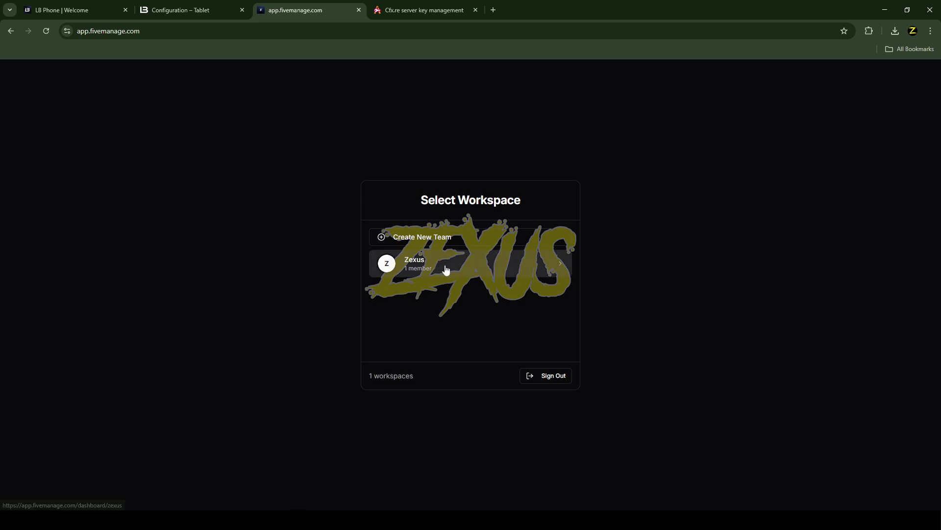
{"action": "left_click", "coordinate": [378, 273]}
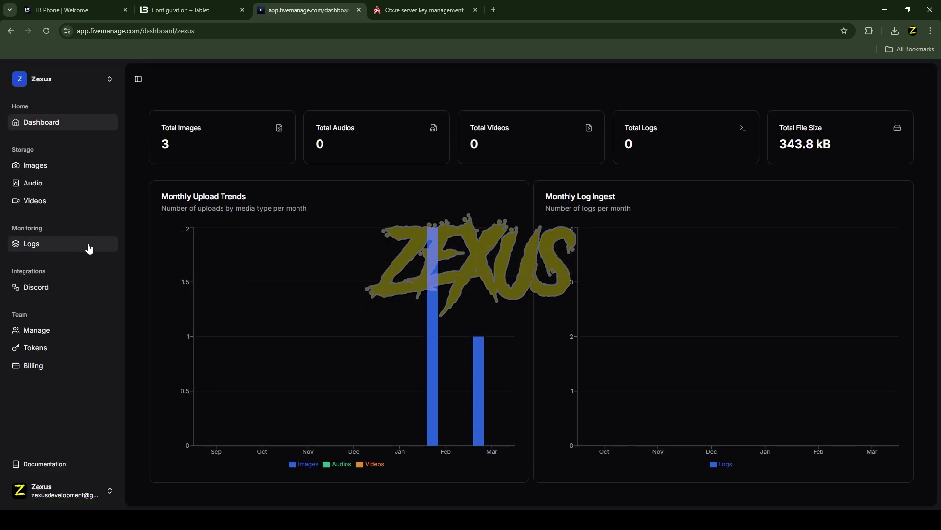
{"action": "left_click", "coordinate": [50, 352]}
Step: Create a Media-type API token named LBTable and reveal its key
{"action": "left_click", "coordinate": [543, 146]}
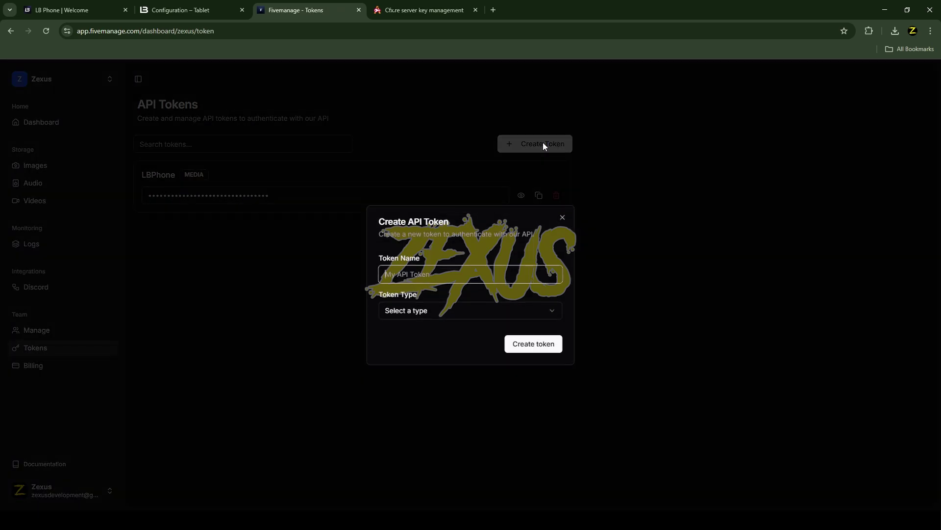
{"action": "type", "text": "LBTable"}
{"action": "left_click", "coordinate": [410, 314]}
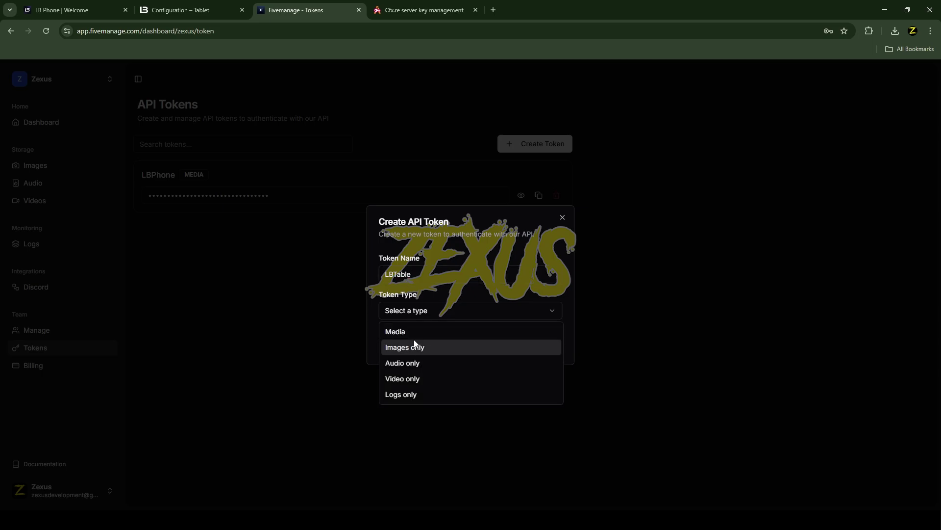
{"action": "left_click", "coordinate": [409, 330]}
{"action": "left_click", "coordinate": [519, 347]}
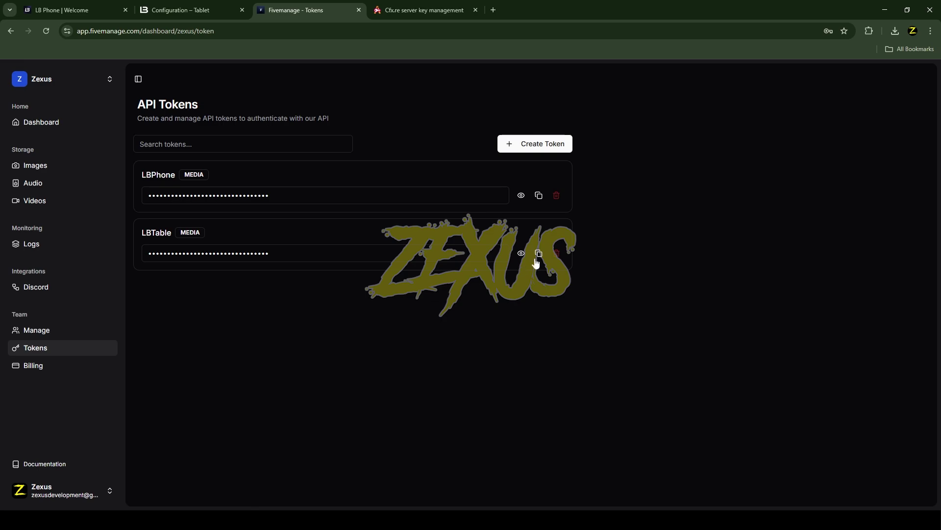
{"action": "left_click", "coordinate": [521, 253]}
Step: Replace all three API_KEY_HERE placeholders in server/apiKeys.lua with the Fivemanage token
{"action": "key", "text": "alt+Tab"}
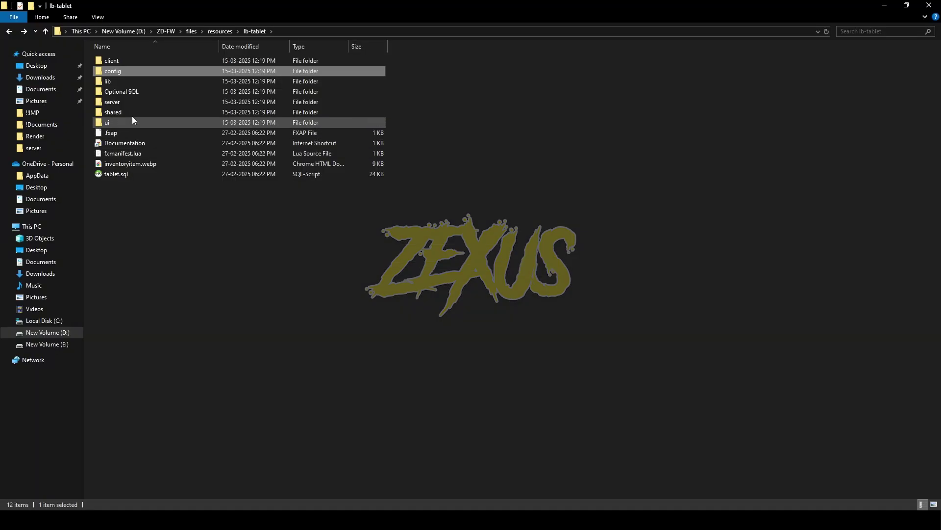
{"action": "double_click", "coordinate": [128, 106]}
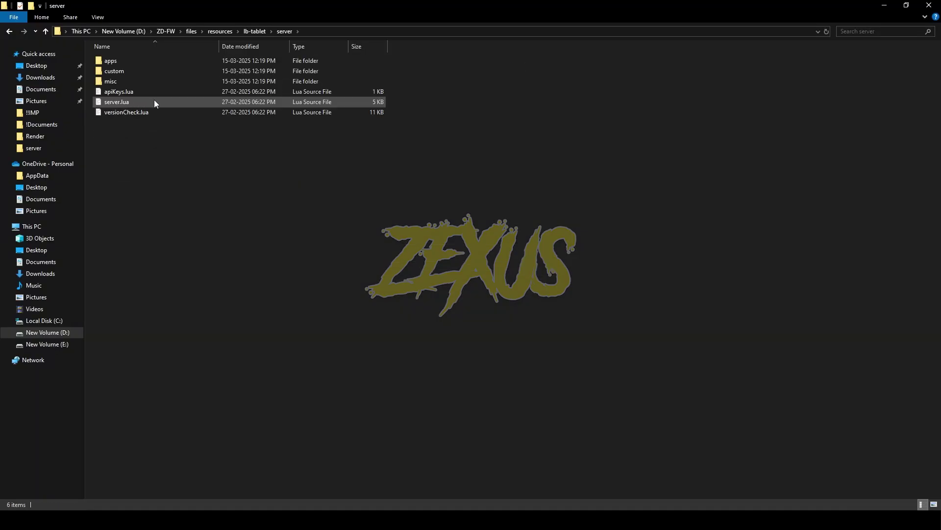
{"action": "double_click", "coordinate": [155, 92]}
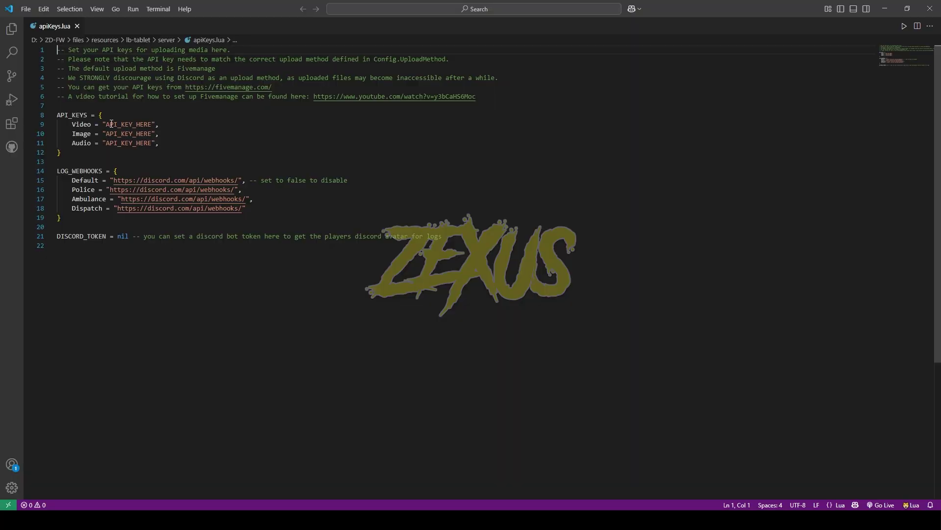
{"action": "double_click", "coordinate": [111, 124]}
{"action": "key", "text": "ctrl+d"}
{"action": "key", "text": "ctrl+d"}
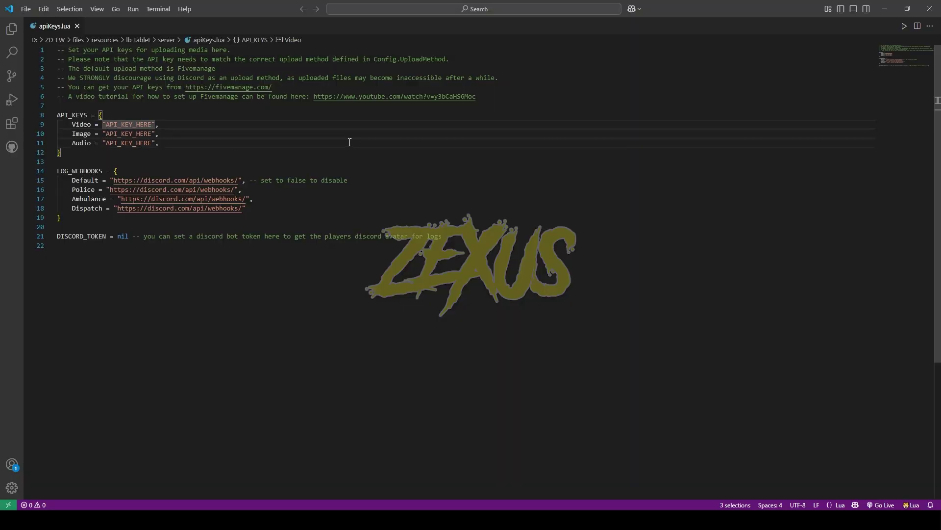
{"action": "key", "text": "shift+Right"}
{"action": "key", "text": "shift+Right"}
{"action": "key", "text": "shift+Right"}
{"action": "key", "text": "shift+Right"}
{"action": "key", "text": "shift+Right"}
{"action": "key", "text": "shift+Right"}
{"action": "key", "text": "shift+Right"}
{"action": "key", "text": "shift+Right"}
{"action": "key", "text": "shift+Right"}
{"action": "key", "text": "shift+Right"}
{"action": "key", "text": "shift+Right"}
{"action": "key", "text": "shift+Right"}
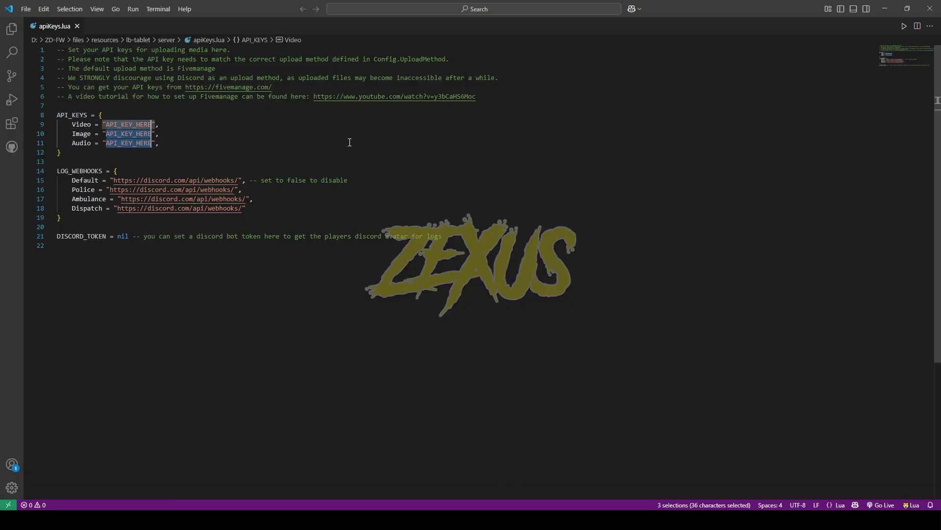
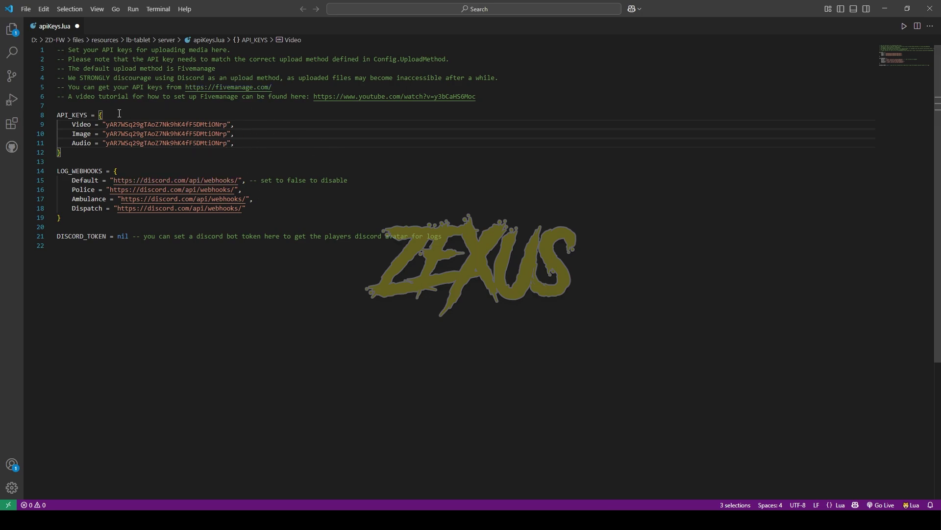
Step: Add 'ensure lb-tablet' and 'ensure lb-tablet-prop' after lb-phoneprop in server.cfg and save
{"action": "key", "text": "alt+Tab"}
{"action": "key", "text": "F2"}
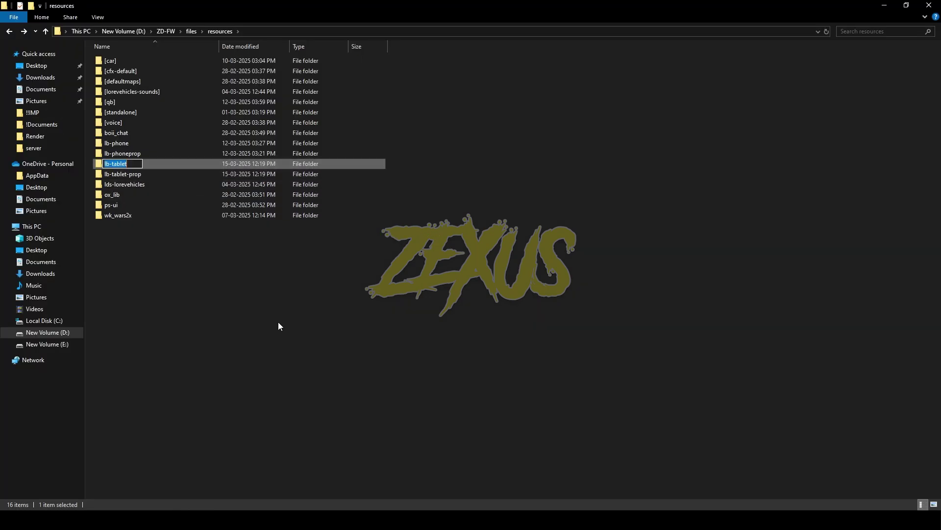
{"action": "key", "text": "Escape"}
{"action": "key", "text": "alt+Up"}
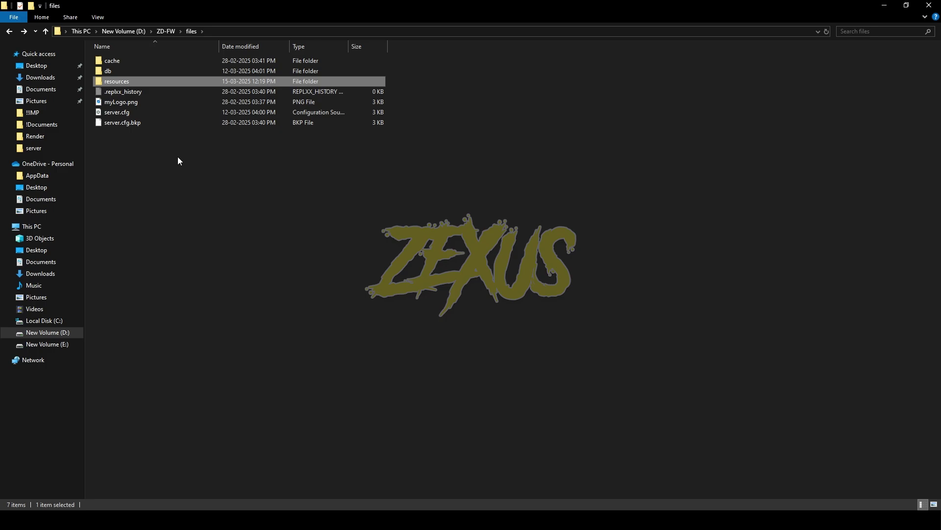
{"action": "double_click", "coordinate": [140, 115]}
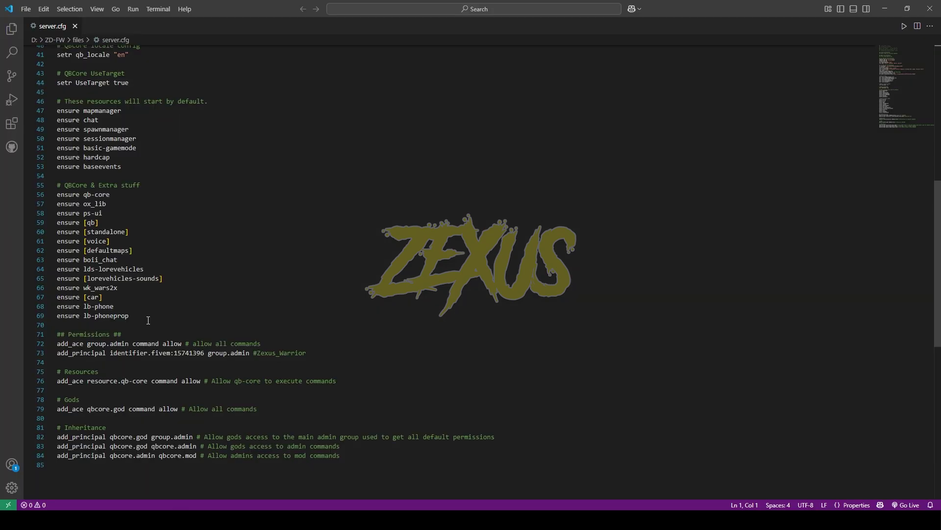
{"action": "left_click", "coordinate": [149, 319]}
{"action": "key", "text": "Return"}
{"action": "type", "text": "ensure lb-tablet"}
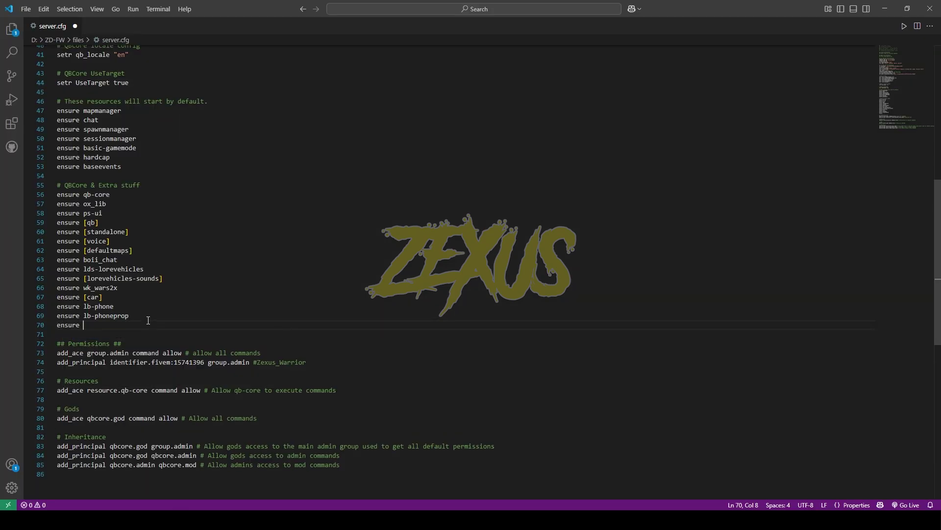
{"action": "key", "text": "Return"}
{"action": "type", "text": "ensure lb-tablet-prop"}
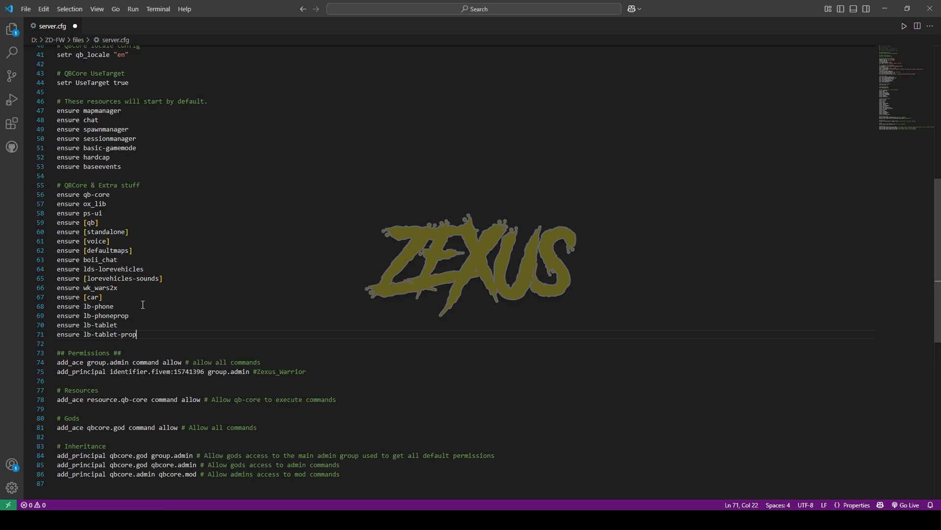
{"action": "key", "text": "ctrl+s"}
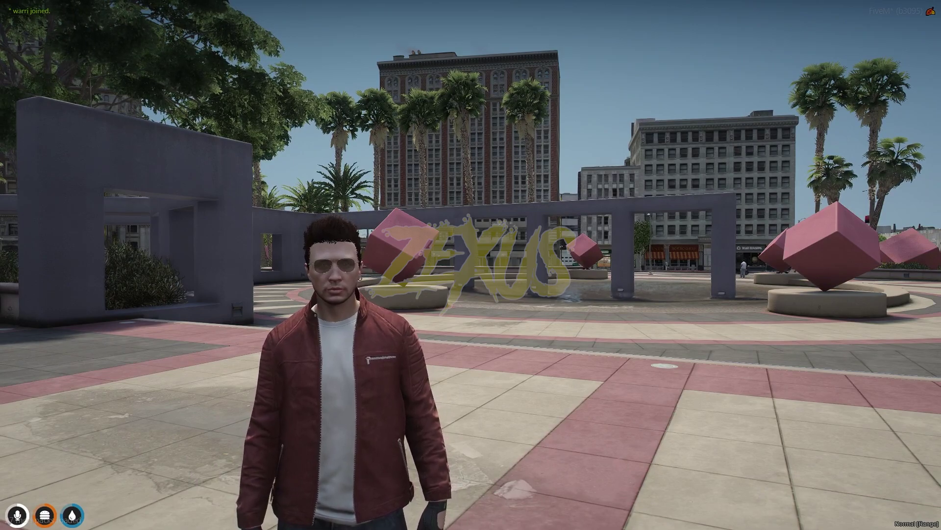
Step: Open the tablet with /tablet, choose English and the dark theme, and continue
{"action": "type", "text": "t/ta"}
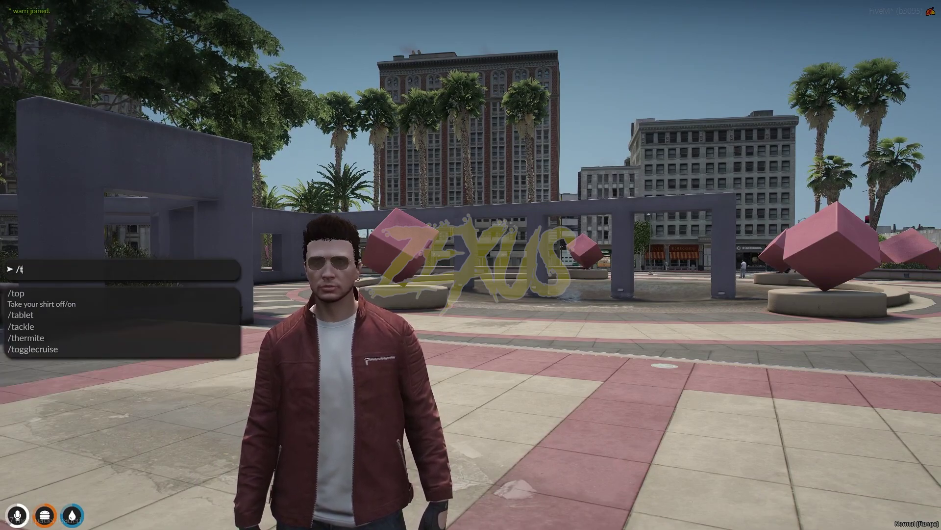
{"action": "type", "text": "blet"}
{"action": "key", "text": "Return"}
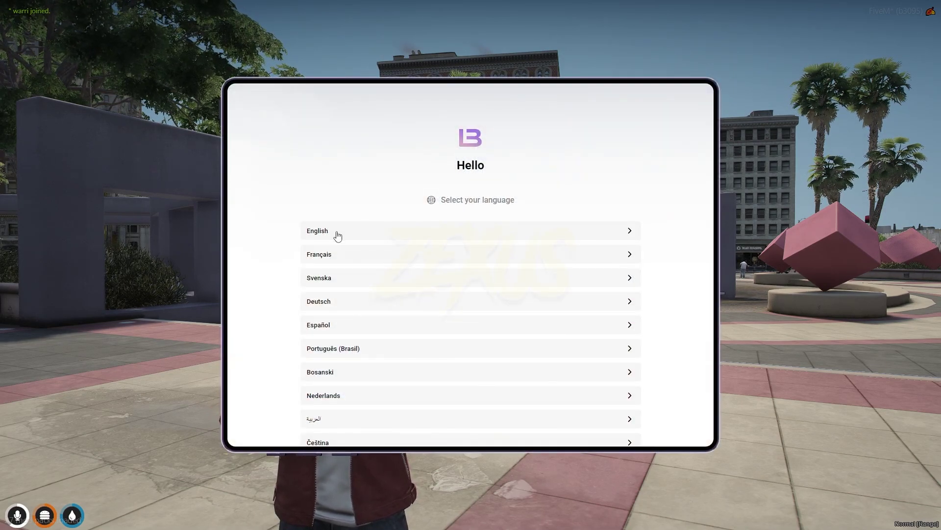
{"action": "left_click", "coordinate": [338, 234]}
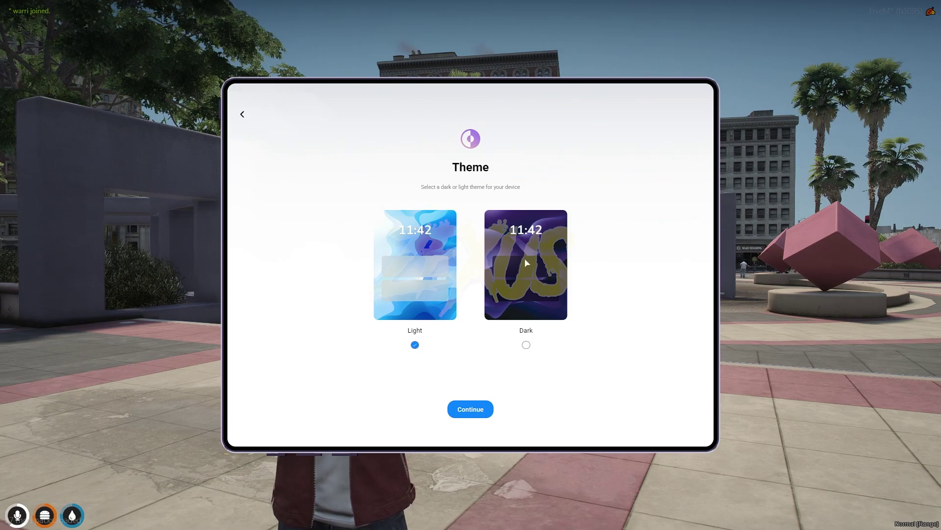
{"action": "left_click", "coordinate": [516, 261]}
{"action": "left_click", "coordinate": [478, 407]}
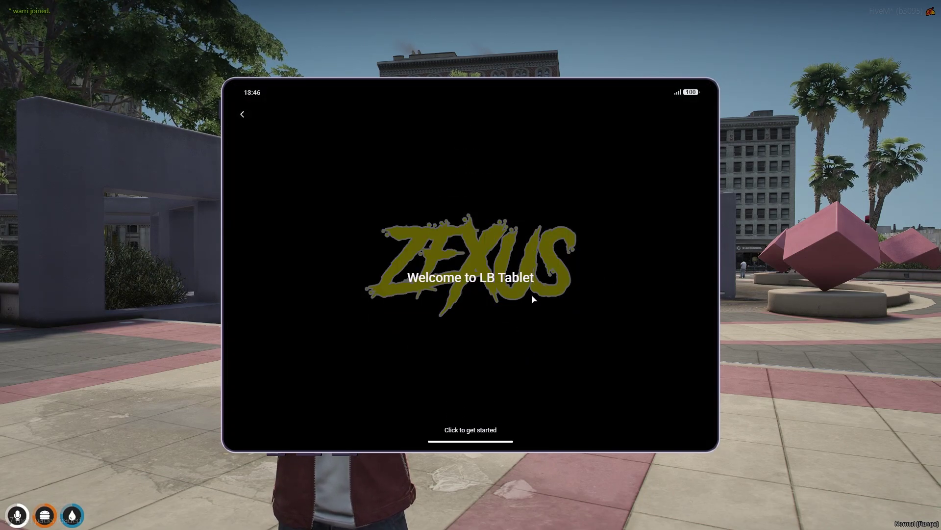
Step: Get started, enlarge the Tablet Scale, and pick a custom light blue frame colour
{"action": "left_click", "coordinate": [463, 444]}
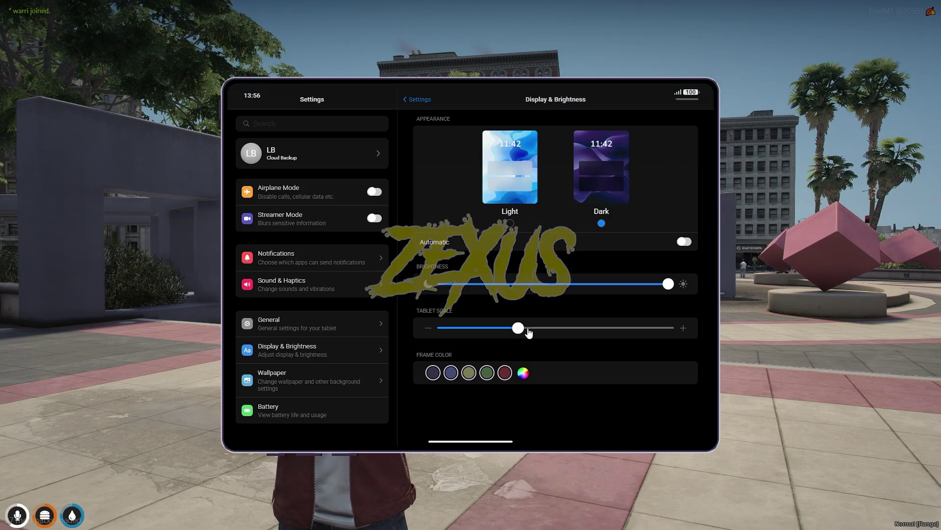
{"action": "left_click_drag", "start_coordinate": [521, 327], "coordinate": [613, 332]}
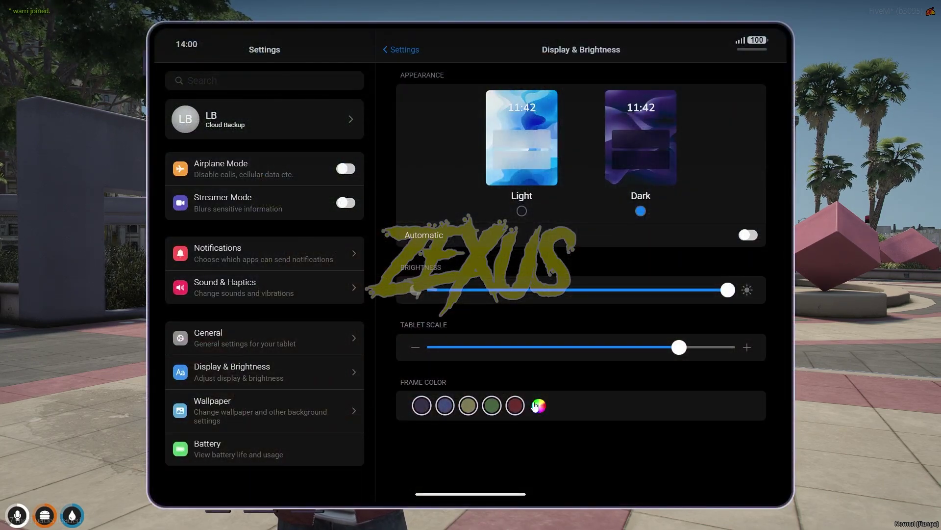
{"action": "left_click", "coordinate": [445, 405]}
{"action": "left_click", "coordinate": [490, 406]}
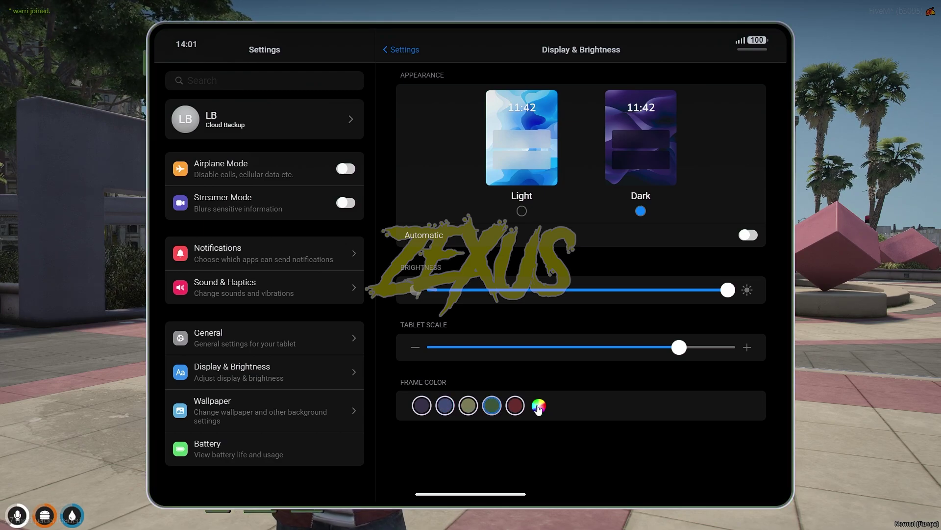
{"action": "left_click", "coordinate": [539, 406]}
{"action": "left_click", "coordinate": [509, 388]}
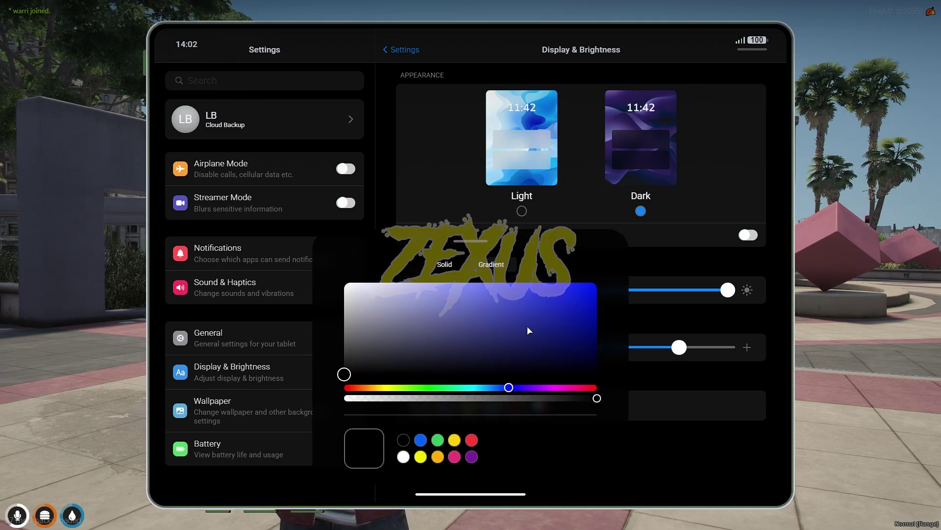
{"action": "left_click_drag", "start_coordinate": [528, 330], "coordinate": [611, 287]}
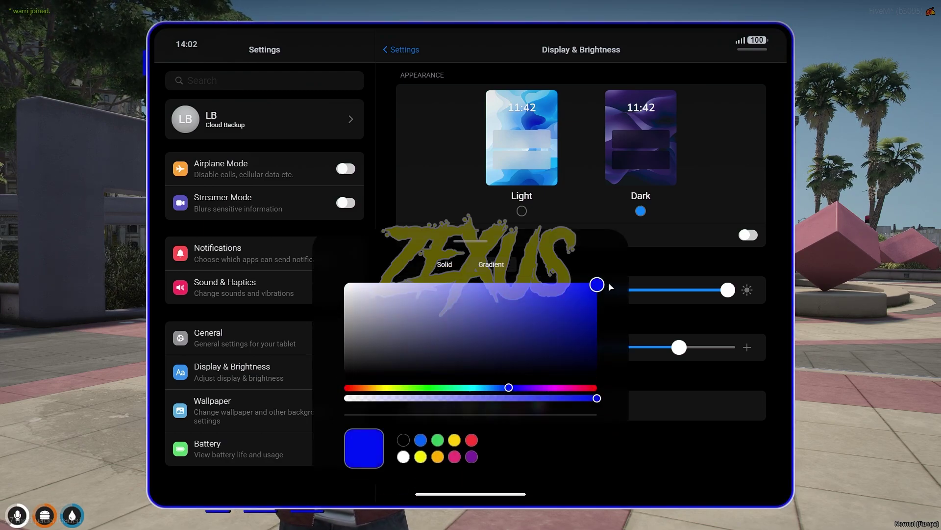
{"action": "left_click", "coordinate": [494, 388]}
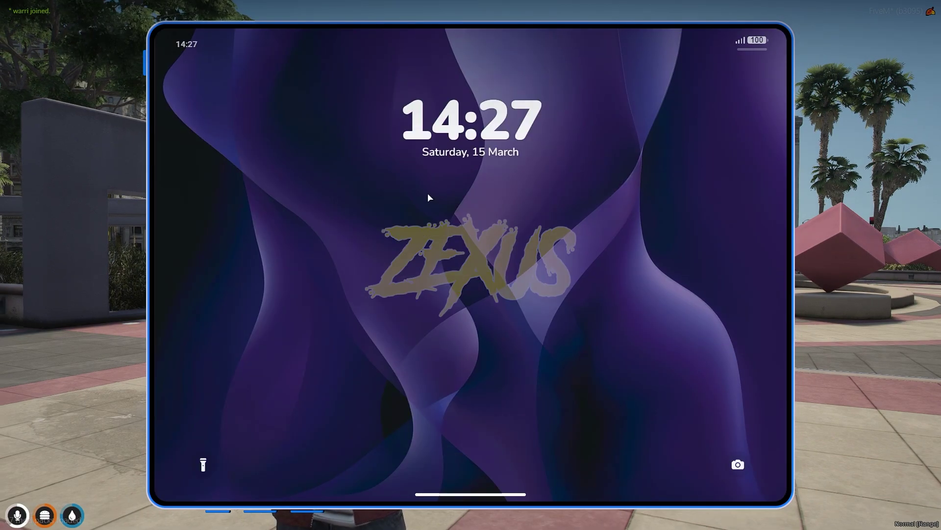
Step: Give the lock-screen clock the outlined font with light pink digits
{"action": "left_click", "coordinate": [505, 133]}
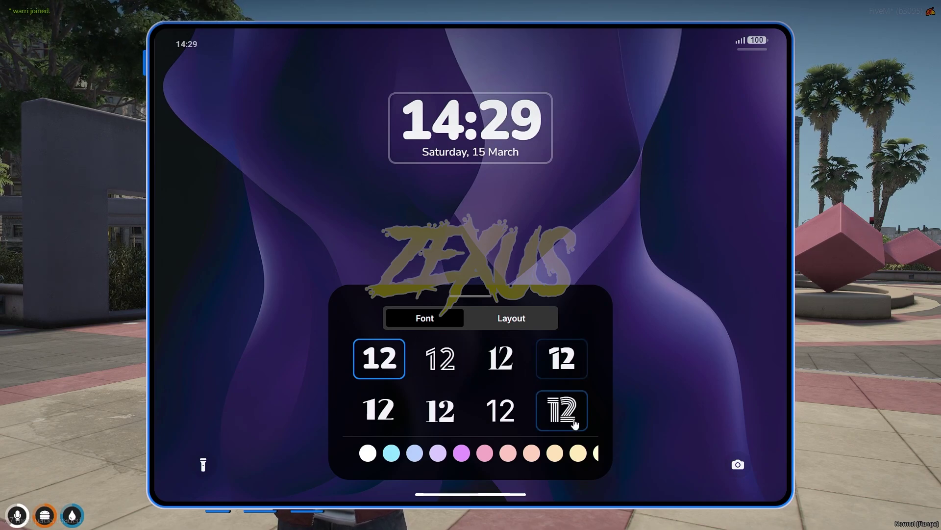
{"action": "left_click", "coordinate": [453, 373]}
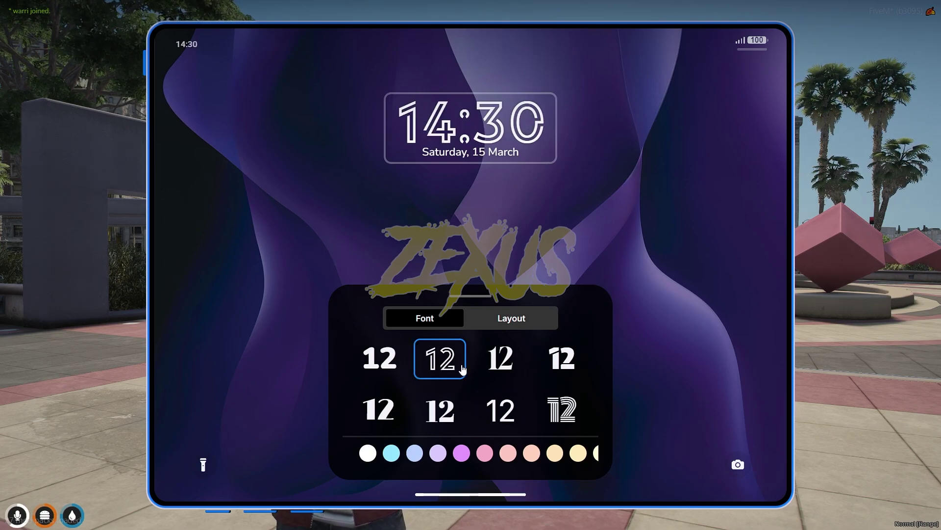
{"action": "left_click", "coordinate": [508, 456]}
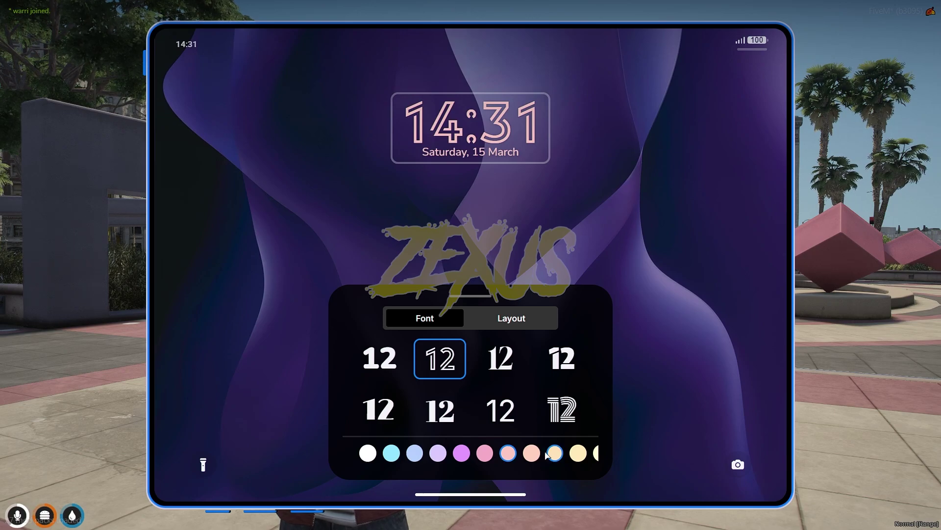
Step: Try the clock layouts and settle on the single-line layout
{"action": "left_click", "coordinate": [498, 319]}
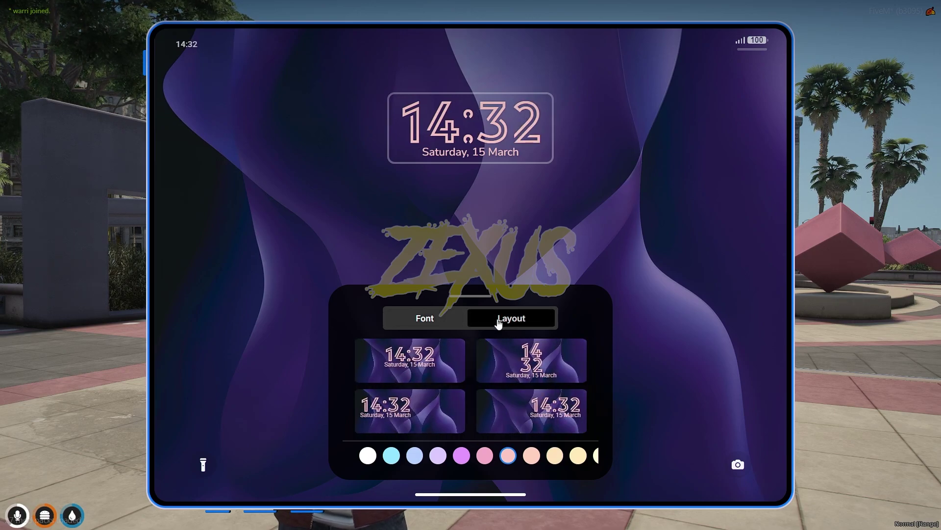
{"action": "left_click", "coordinate": [417, 412]}
{"action": "left_click", "coordinate": [544, 412]}
{"action": "left_click", "coordinate": [551, 368]}
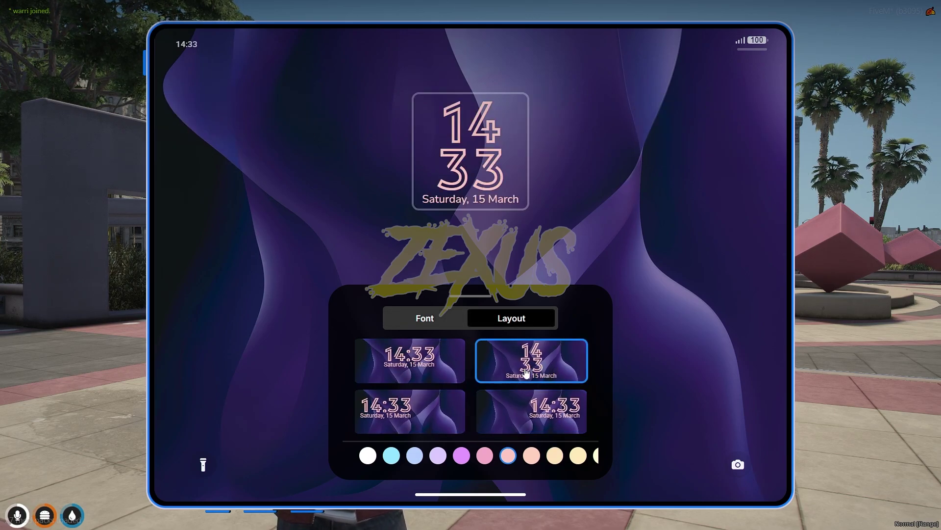
{"action": "left_click", "coordinate": [451, 365]}
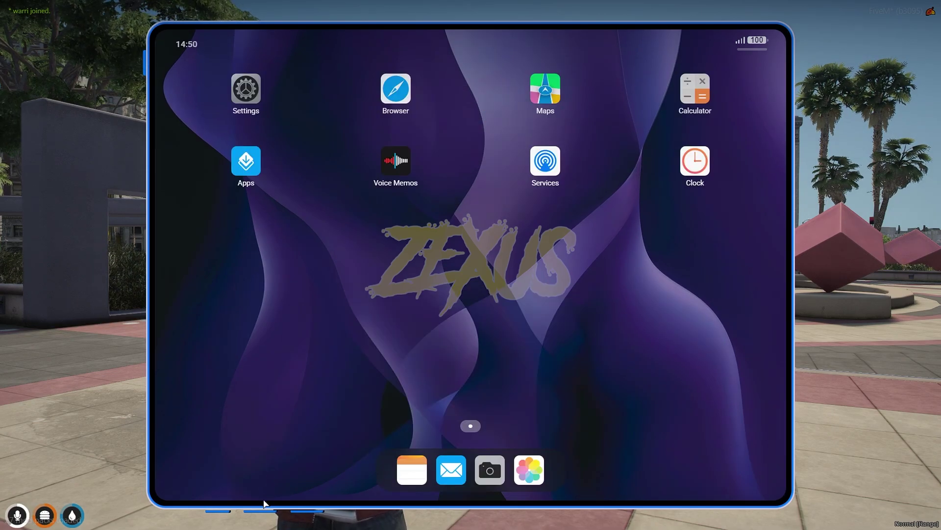
Step: Reopen the tablet with /tablet, unlock it, and launch the Los Santos Police Department terminal
{"action": "left_click", "coordinate": [260, 511]}
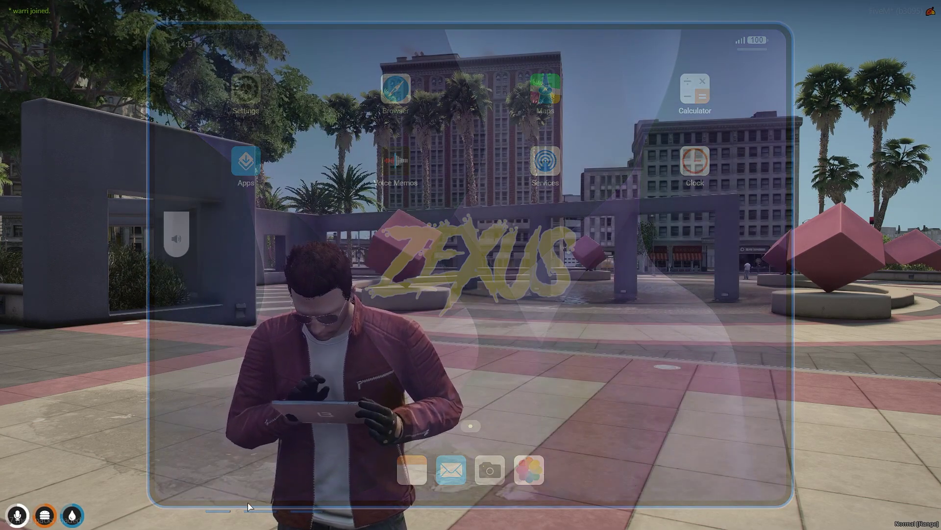
{"action": "key", "text": "Escape"}
{"action": "type", "text": "t"}
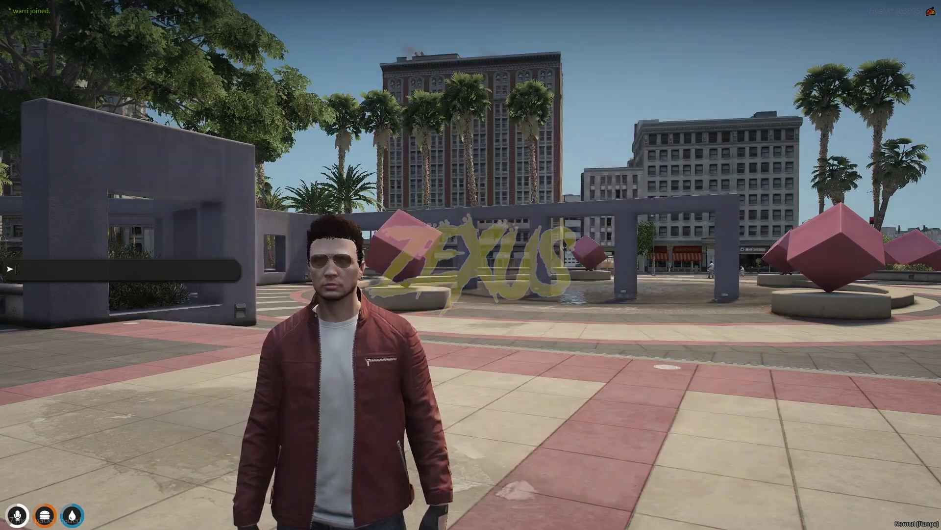
{"action": "type", "text": "/tablet"}
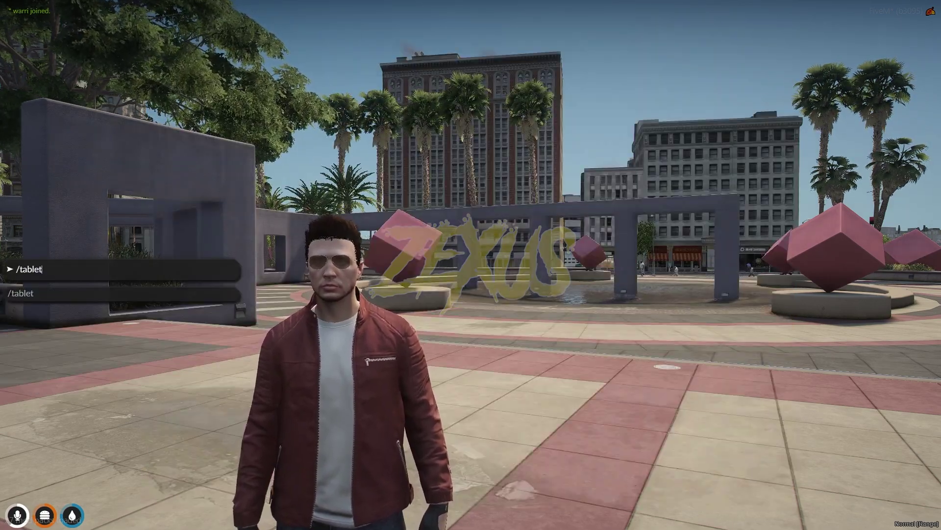
{"action": "key", "text": "Return"}
{"action": "left_click", "coordinate": [486, 494]}
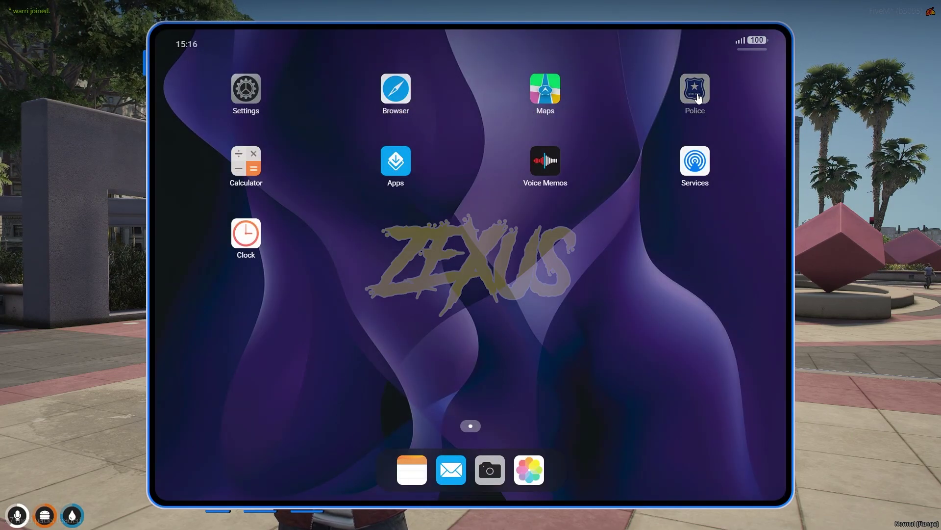
{"action": "left_click", "coordinate": [698, 97]}
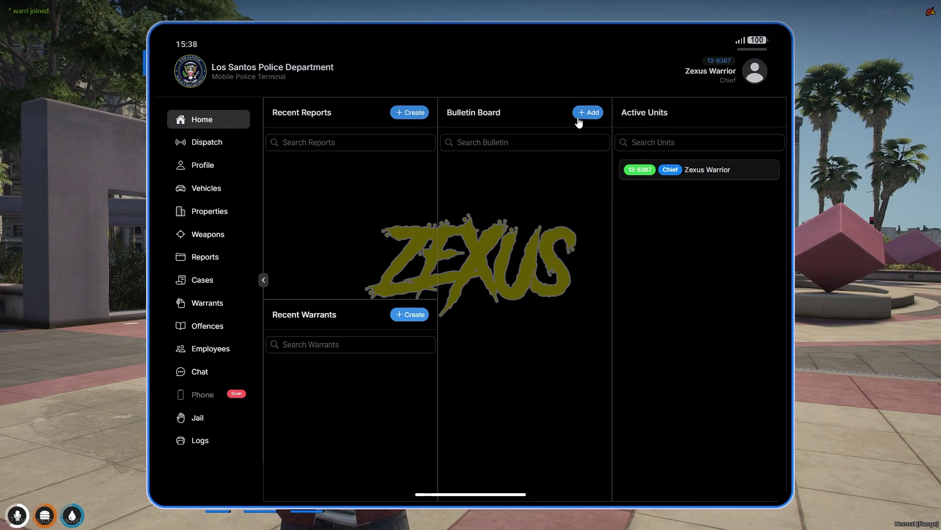
Step: Publish a bulletin titled Test on the Bulletin Board, then view and close it
{"action": "left_click", "coordinate": [588, 113]}
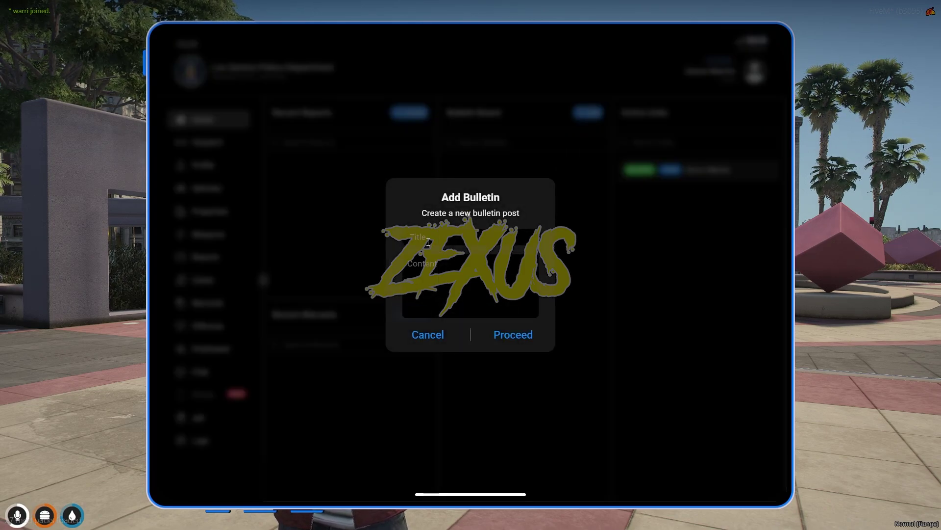
{"action": "left_click", "coordinate": [440, 270]}
{"action": "type", "text": "Testd"}
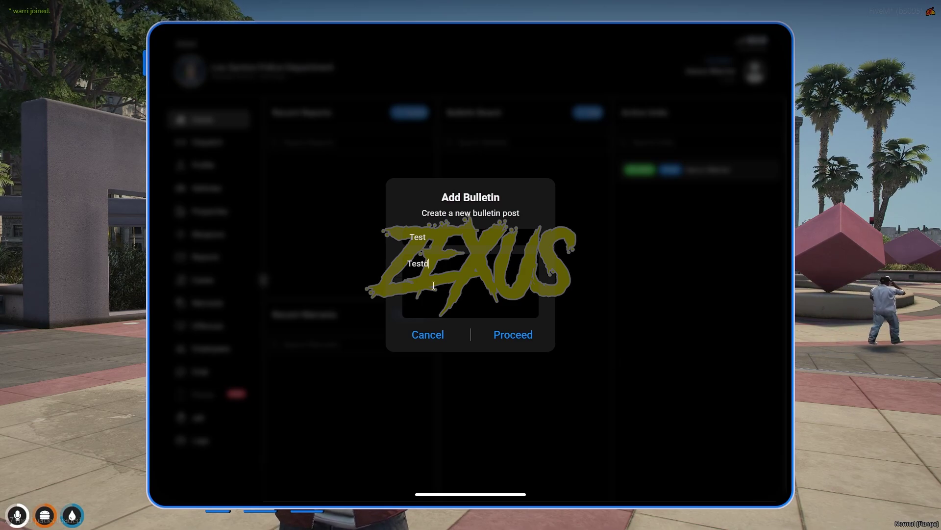
{"action": "type", "text": "svfe"}
{"action": "left_click", "coordinate": [510, 335]}
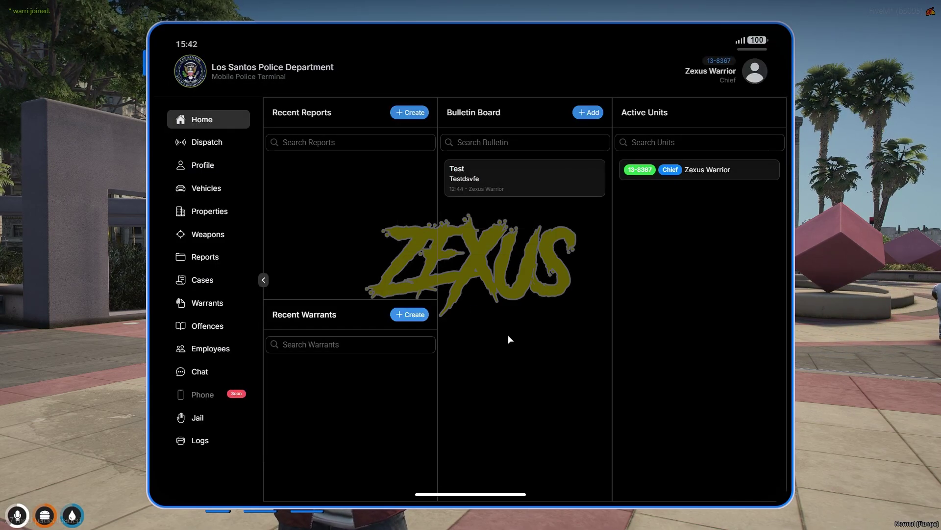
{"action": "left_click", "coordinate": [489, 177]}
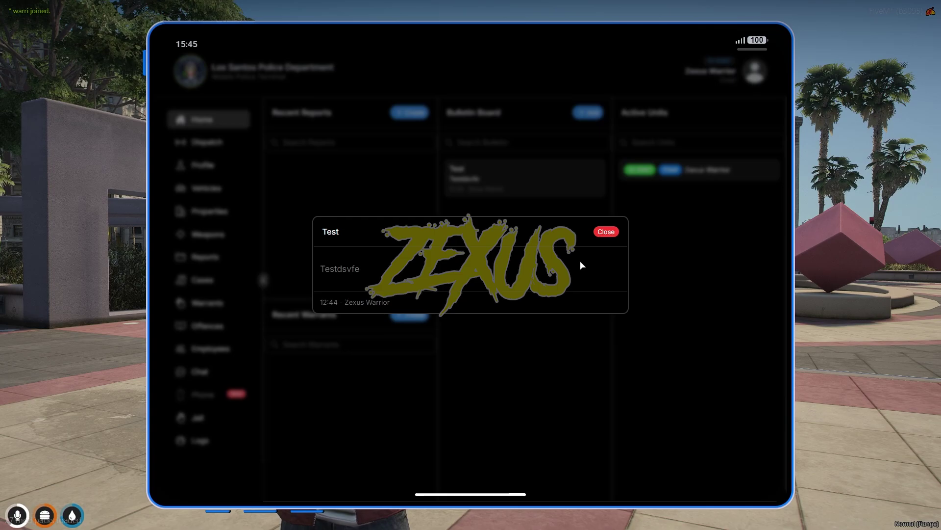
{"action": "left_click", "coordinate": [607, 234]}
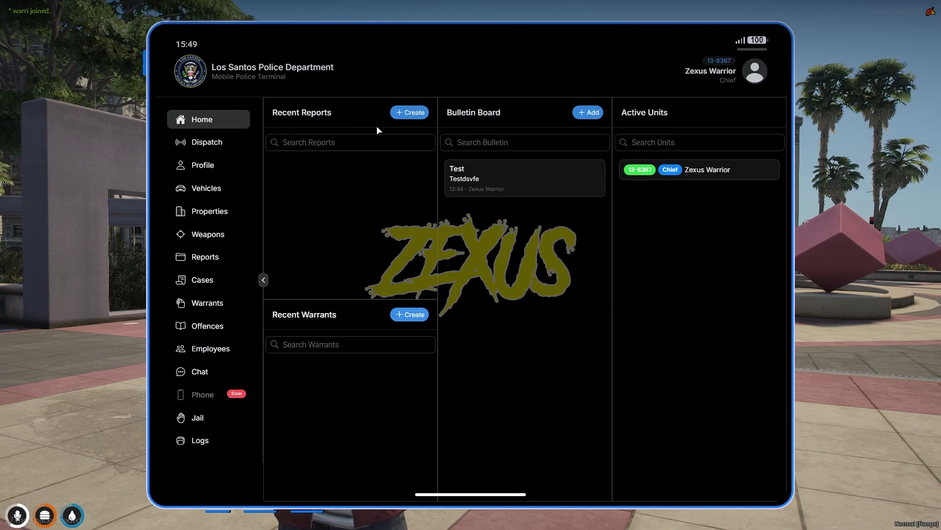
Step: Try the new report form and its report types, start a warrant, and expand the navigation labels
{"action": "left_click", "coordinate": [402, 113]}
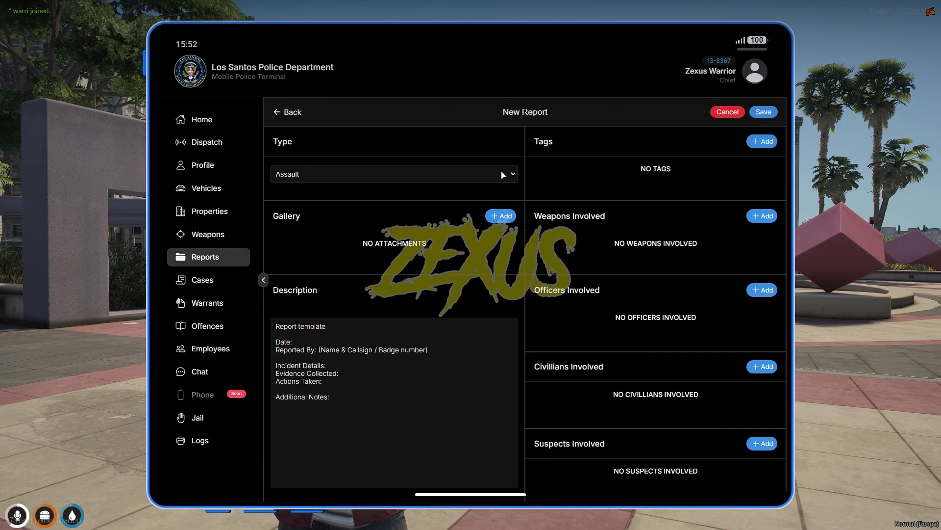
{"action": "left_click", "coordinate": [502, 174]}
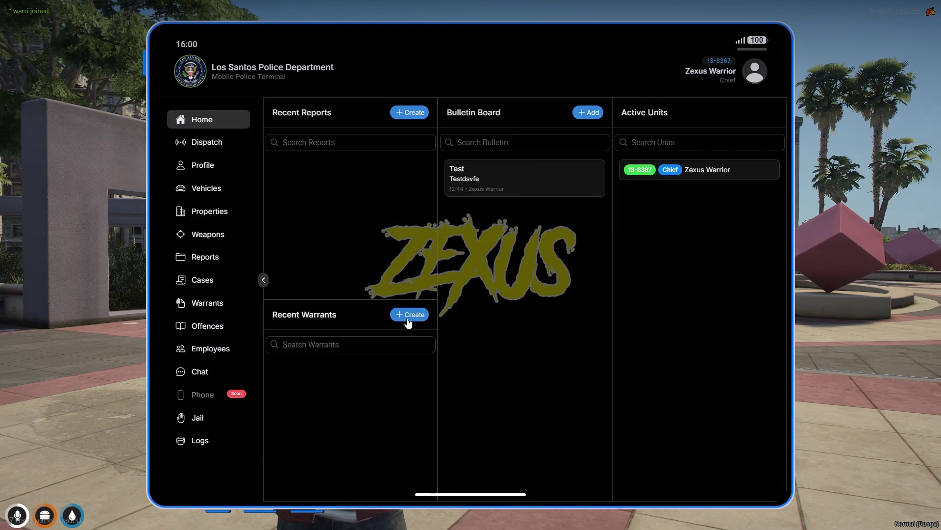
{"action": "left_click", "coordinate": [409, 315]}
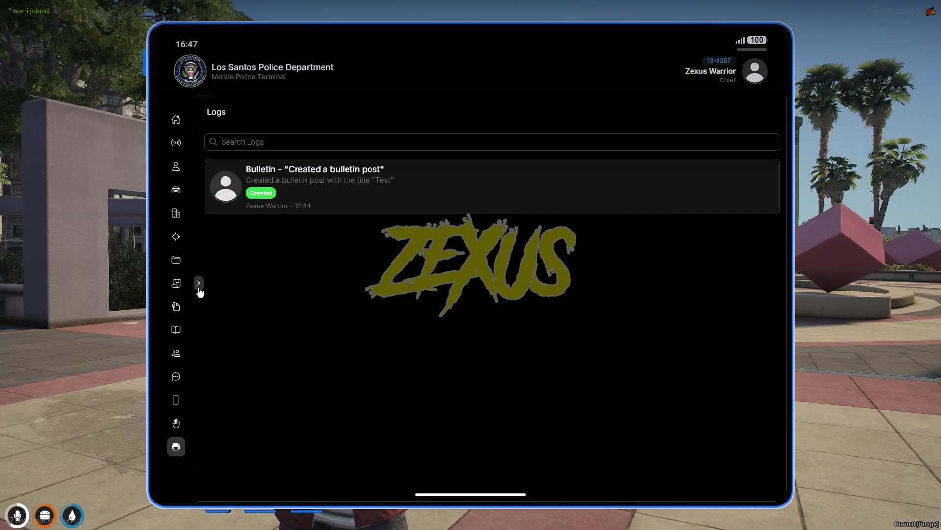
{"action": "left_click", "coordinate": [199, 284]}
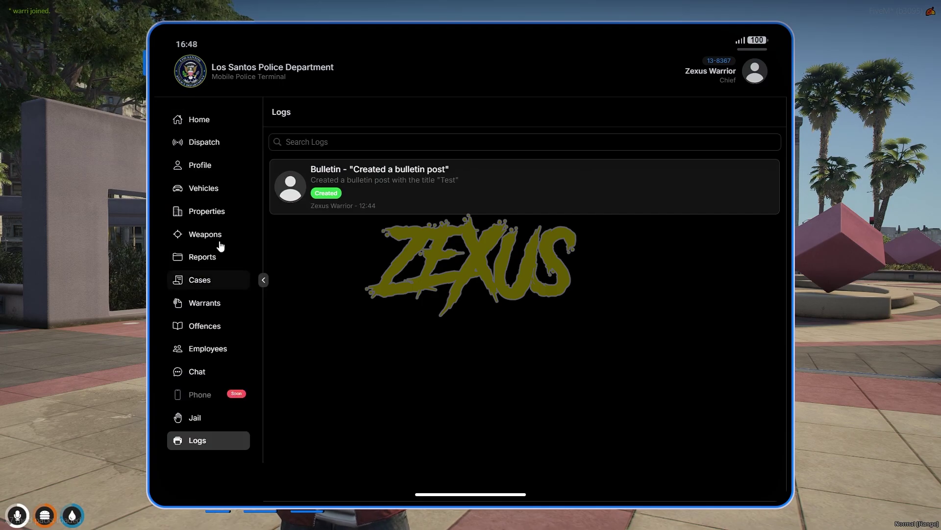
Step: Change the character's job to ambulance with /setjob 1 ambulance 4
{"action": "key", "text": "Escape"}
{"action": "type", "text": "t/setjob"}
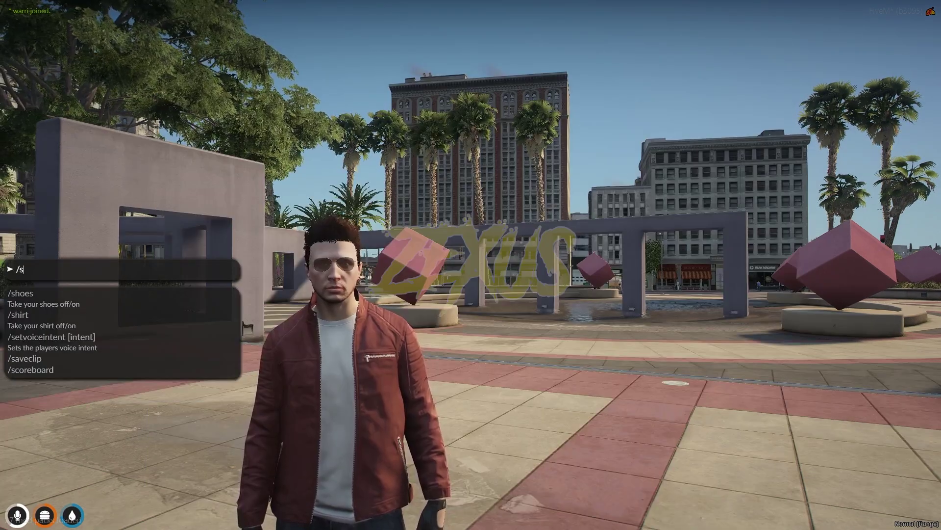
{"action": "key", "text": "Escape"}
{"action": "type", "text": "t"}
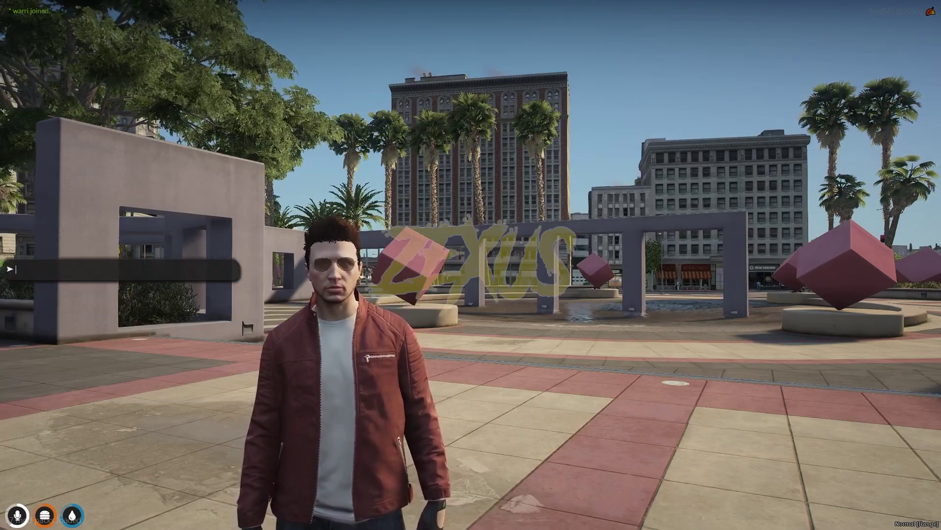
{"action": "type", "text": "/setjob 1 ambulance 4"}
{"action": "key", "text": "Return"}
Step: Open the Santos Medical Services terminal, pan its dispatch map, view chat, then close the tablet
{"action": "key", "text": "F1"}
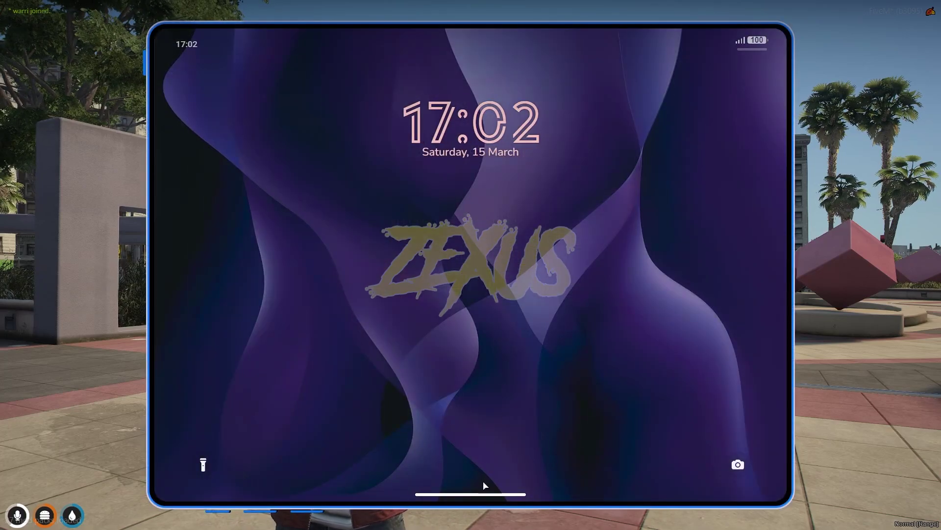
{"action": "left_click", "coordinate": [483, 481]}
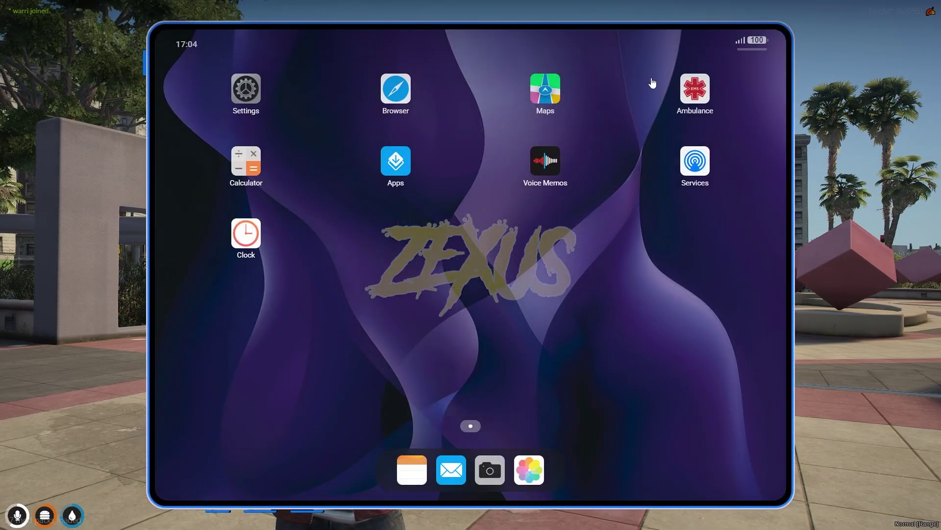
{"action": "left_click", "coordinate": [693, 98]}
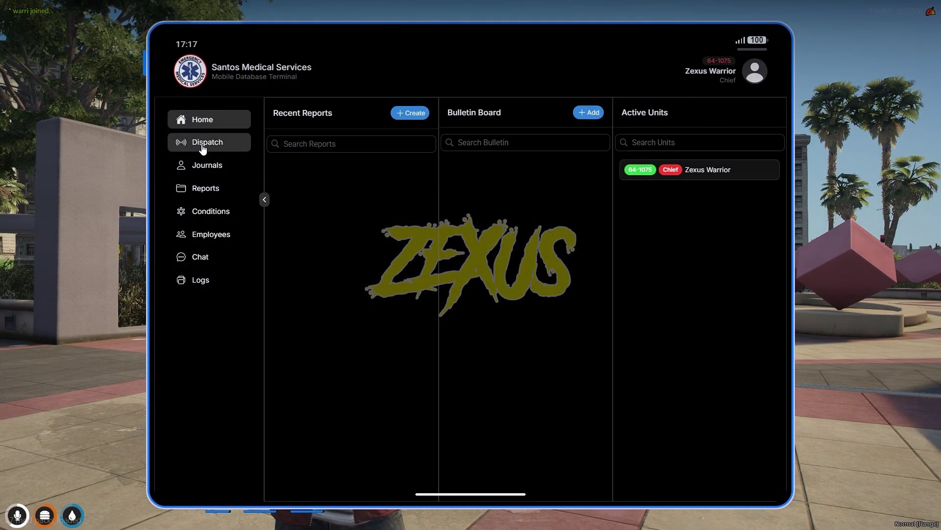
{"action": "left_click", "coordinate": [169, 146]}
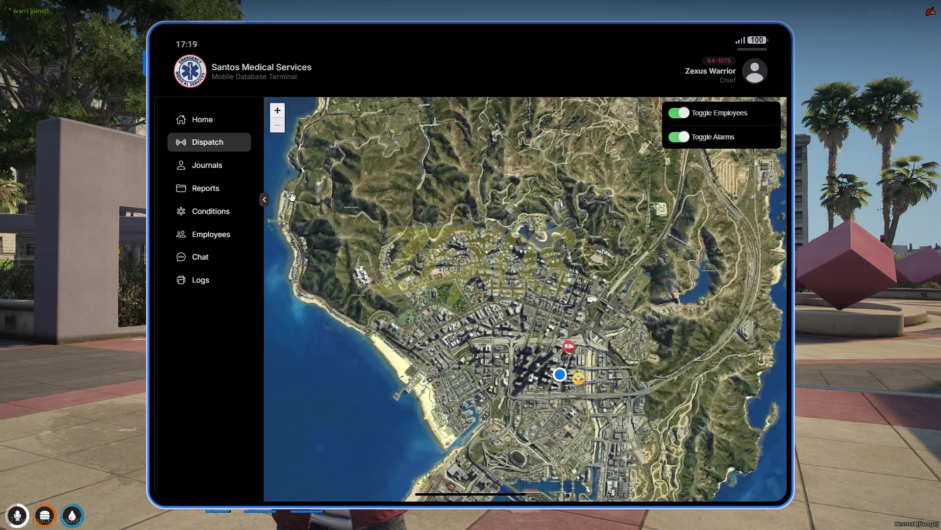
{"action": "left_click_drag", "start_coordinate": [644, 302], "coordinate": [605, 280]}
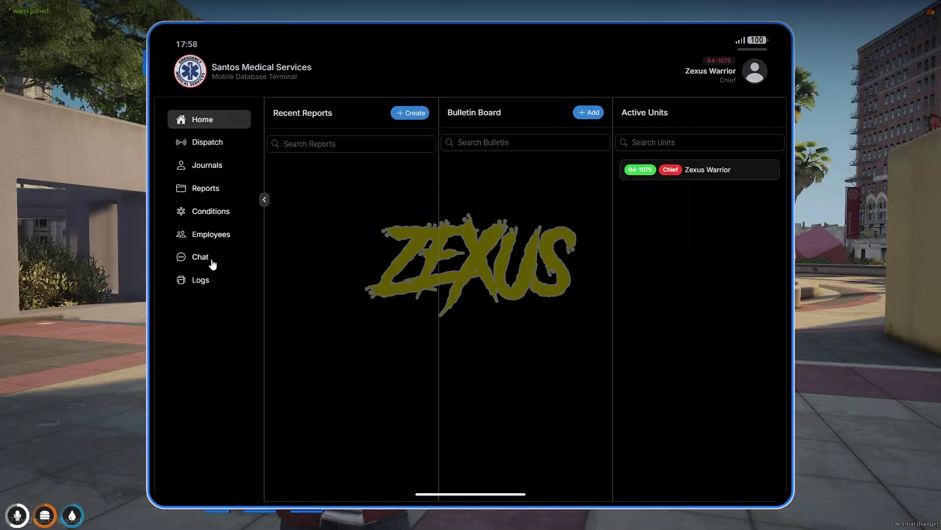
{"action": "left_click", "coordinate": [210, 260]}
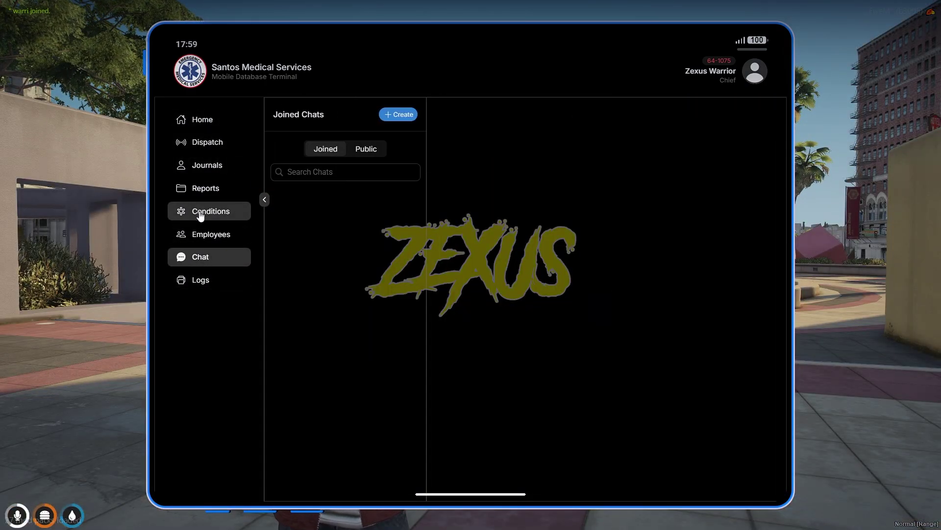
{"action": "key", "text": "Escape"}
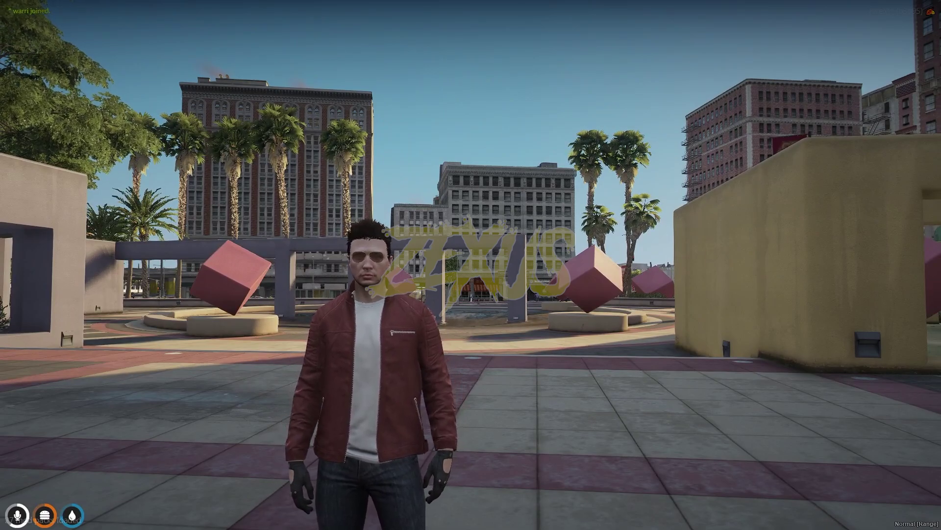